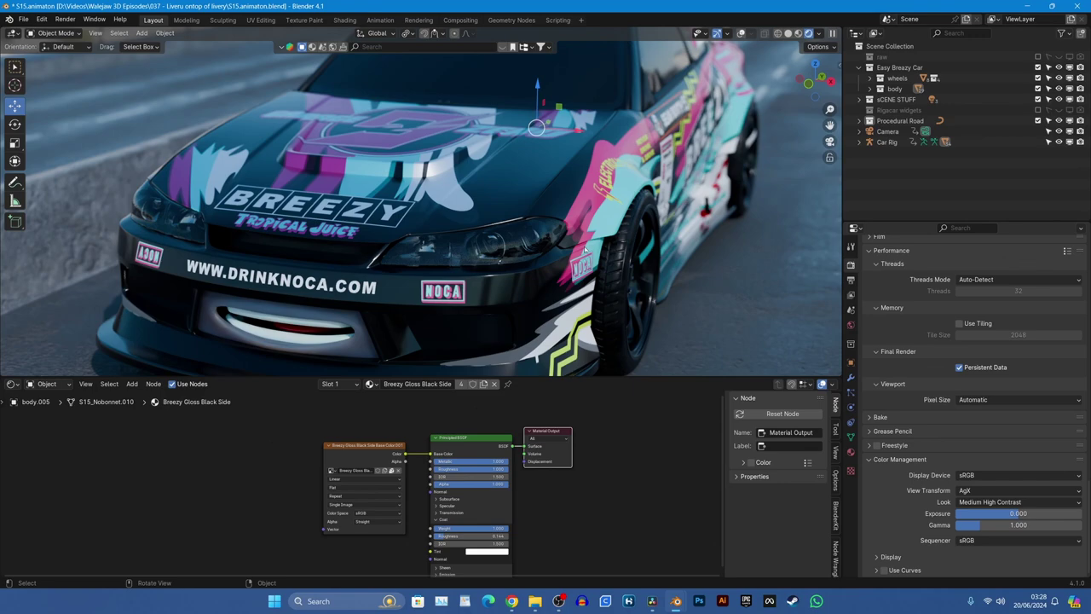
Inspect the car's livery decals around the hood, front fender and door
left_click_drag(595, 379, 595, 462)
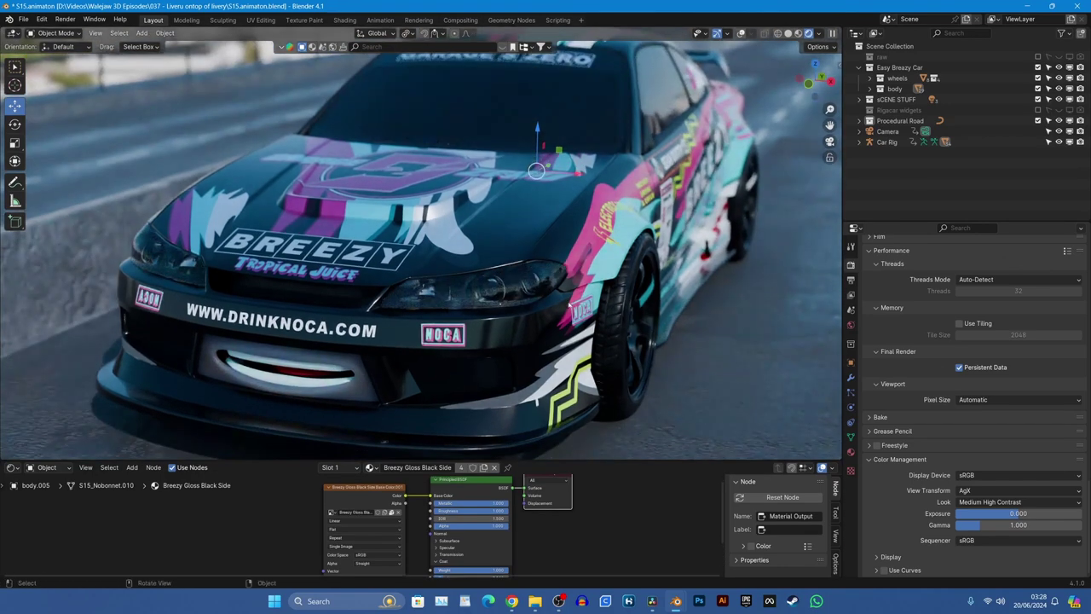
scroll(563, 232, "down", 4)
middle_click_drag(563, 232, 517, 274)
scroll(235, 234, "up", 8)
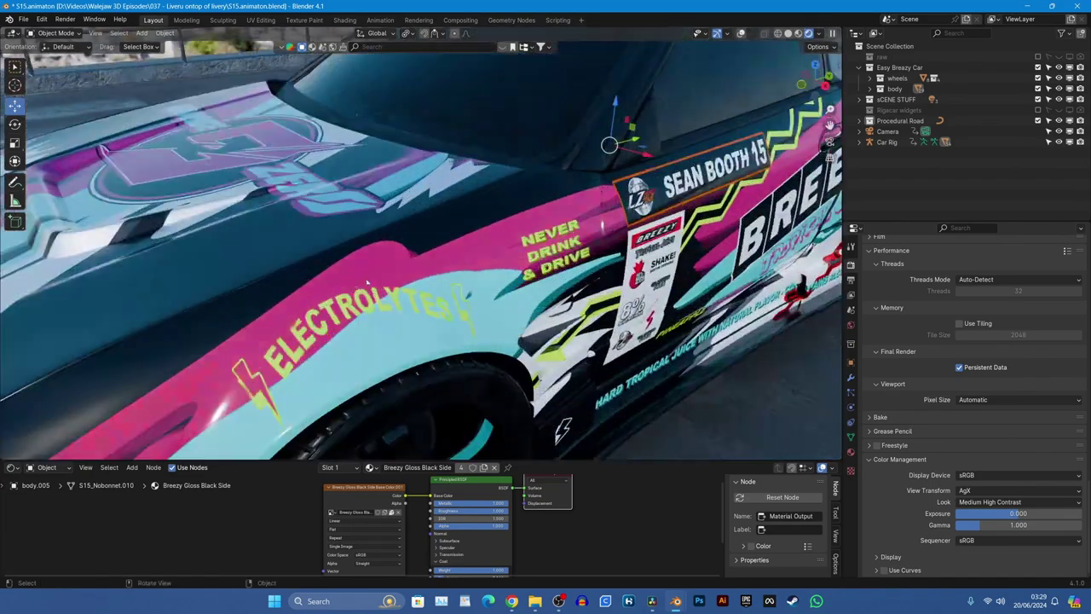
middle_click_drag(254, 241, 343, 287)
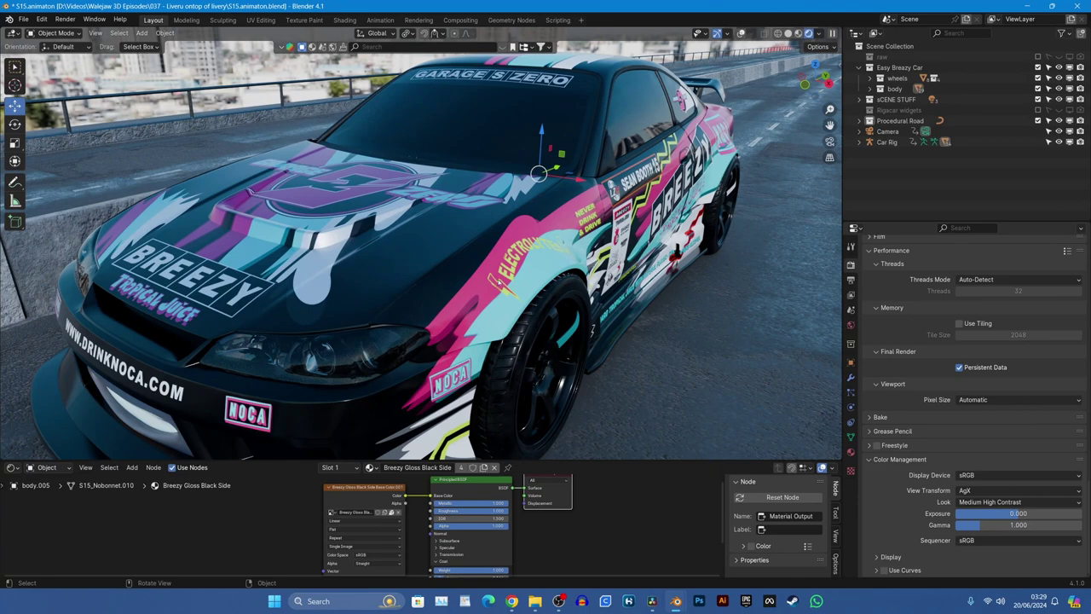
scroll(497, 282, "up", 2)
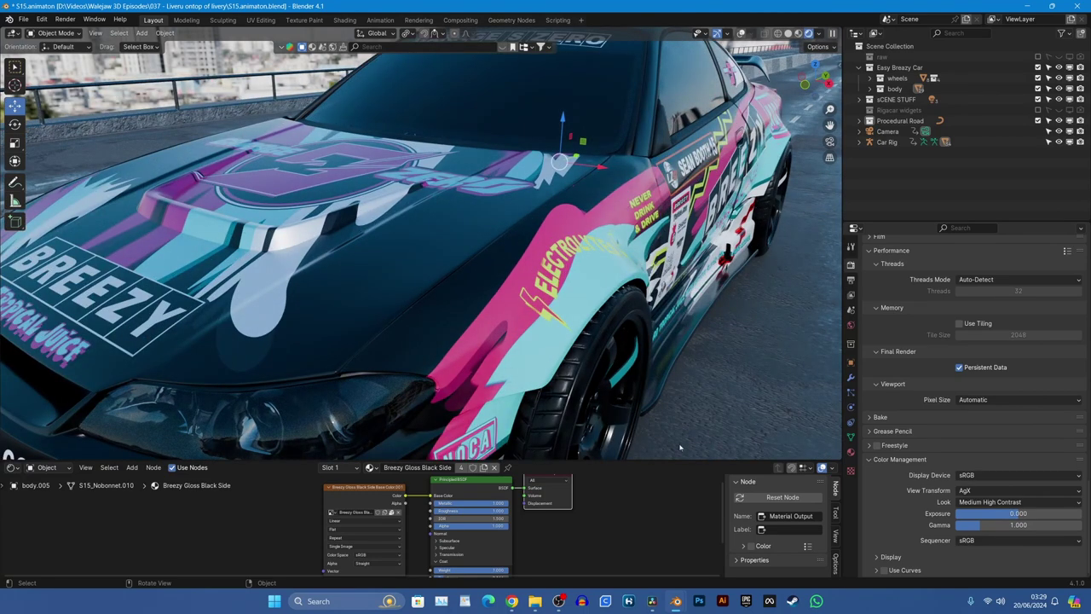
Enlarge the node editor and spread the livery image texture apart from the Principled BSDF and Material Output nodes
left_click_drag(679, 458, 680, 338)
middle_click_drag(625, 435, 564, 418)
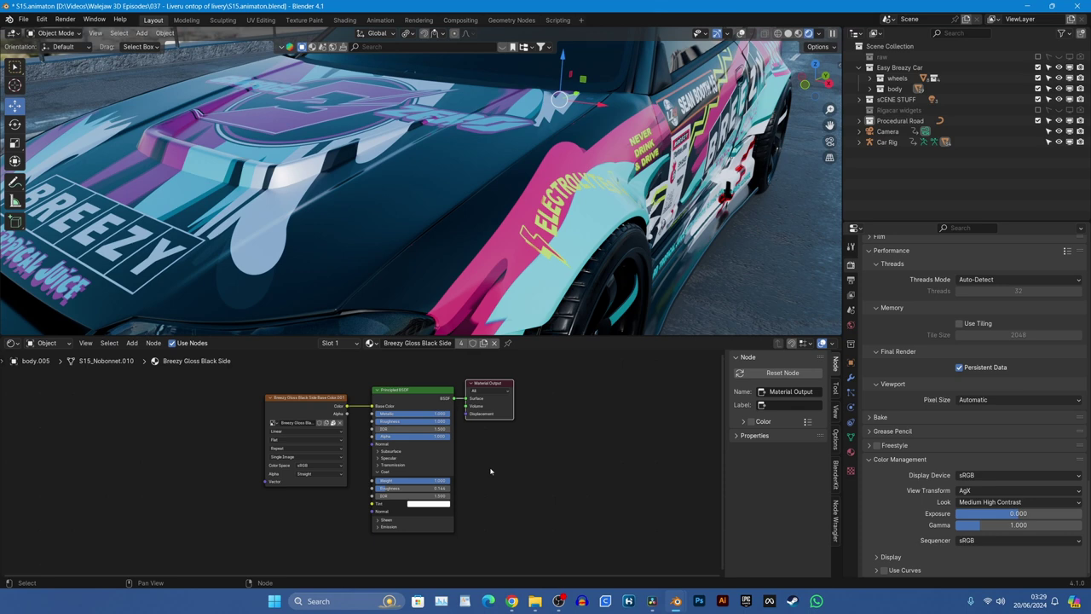
left_click_drag(303, 426, 214, 428)
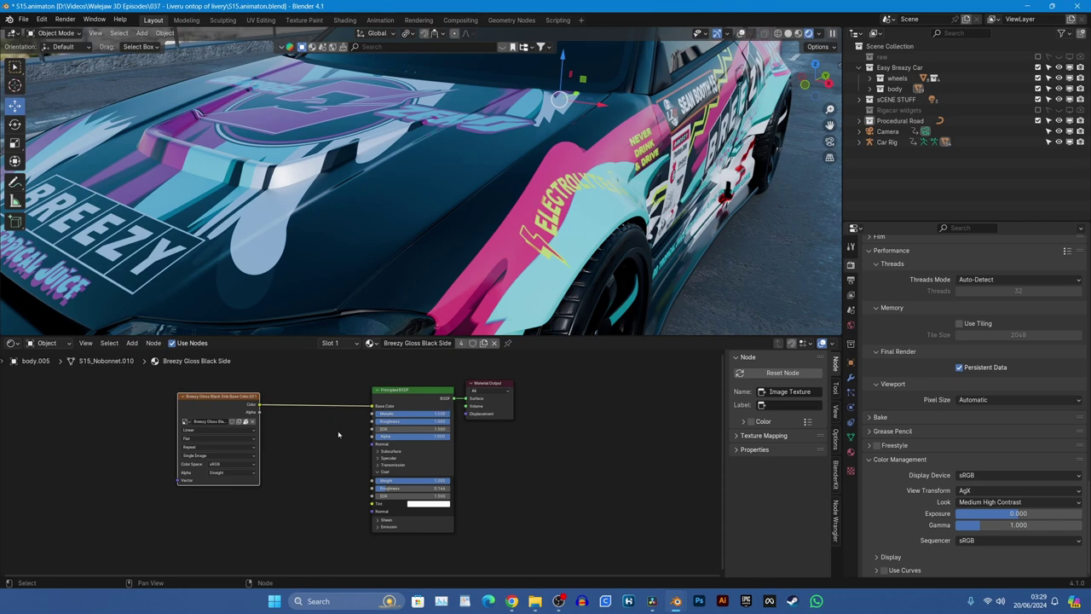
left_click_drag(527, 452, 557, 385)
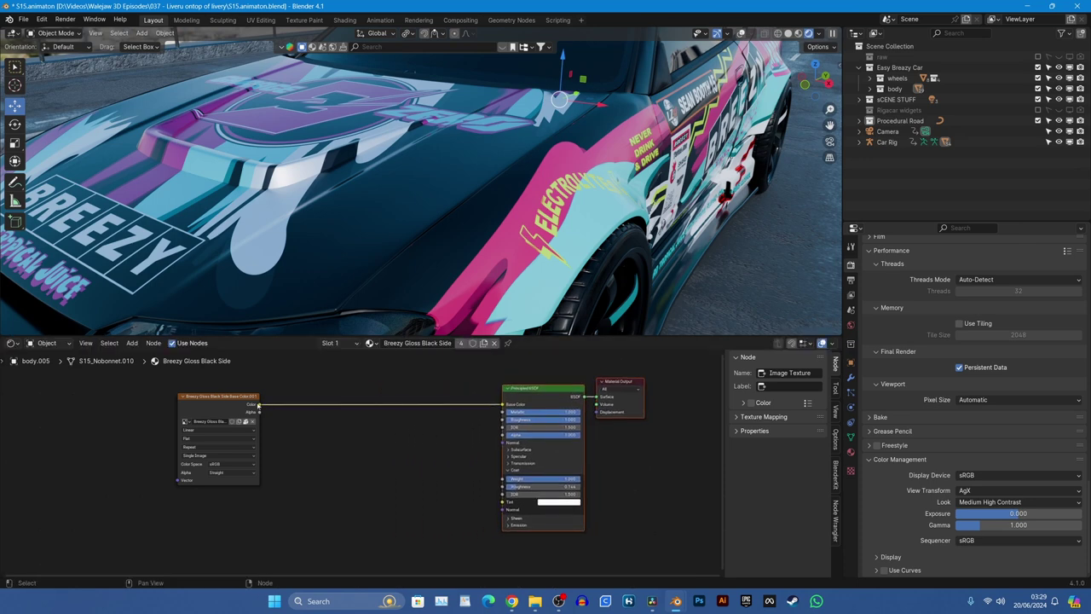
Add a Mix Color node beside the livery image texture and feed the texture's color into input B
left_click_drag(259, 406, 324, 428)
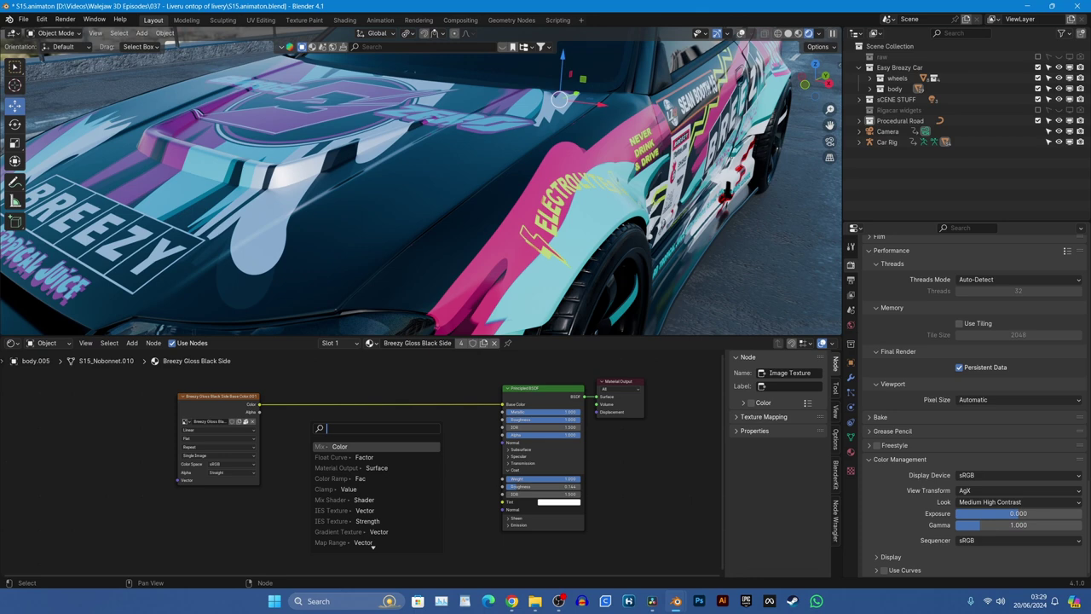
key("Return")
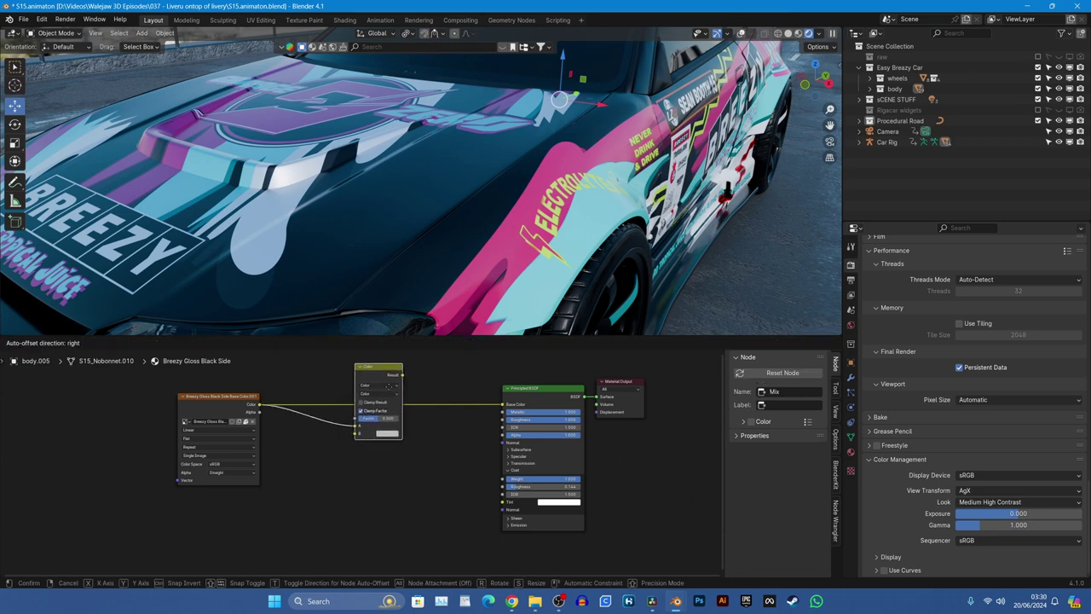
left_click(389, 387)
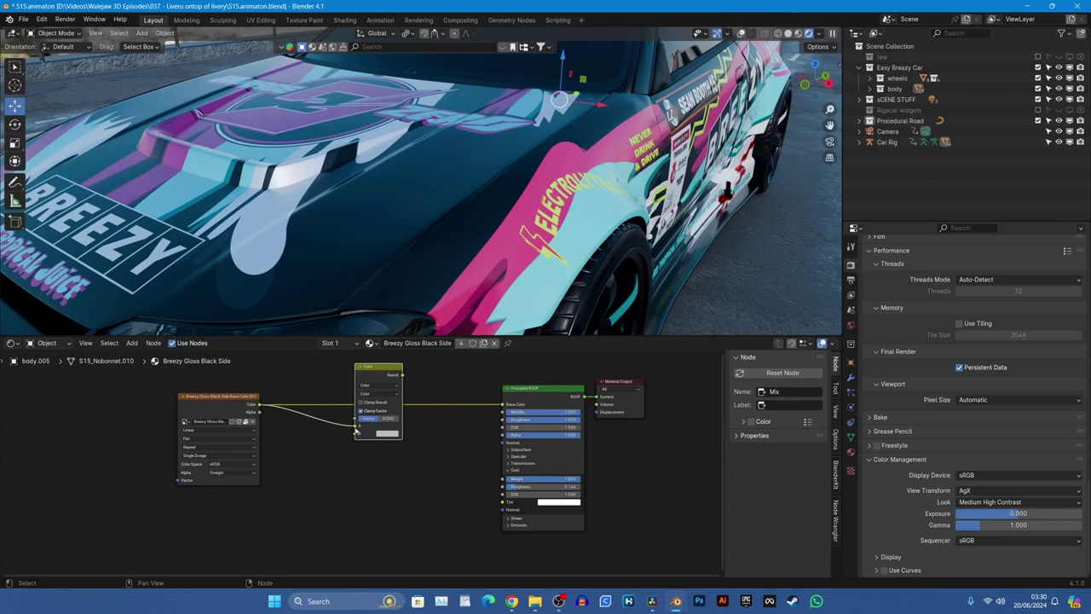
mouse_move(356, 430)
left_mouse_down()
mouse_move(286, 409)
mouse_move(328, 437)
mouse_move(361, 437)
left_mouse_up()
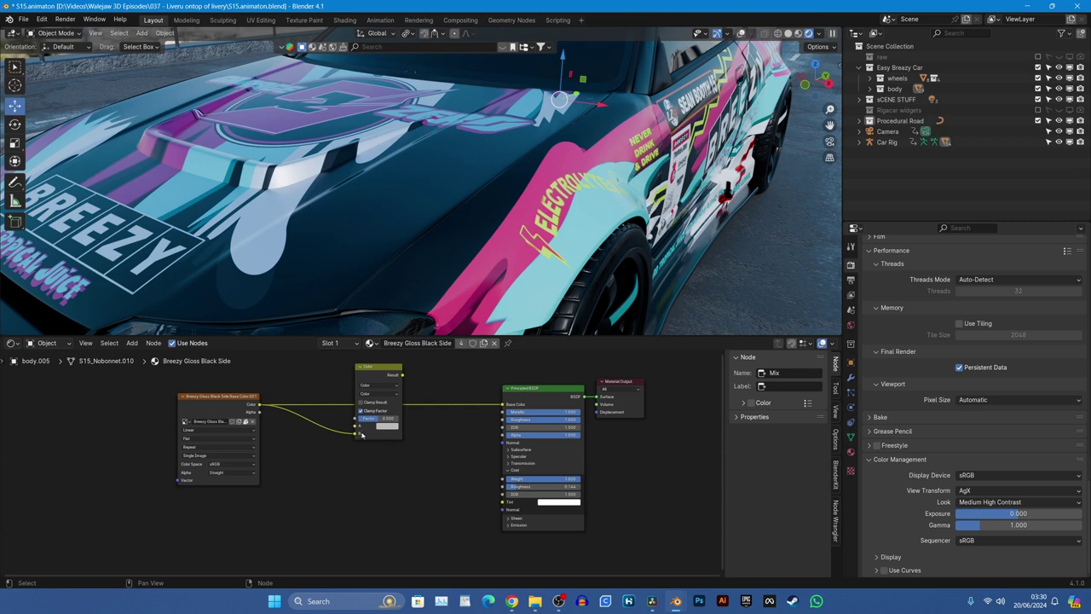
Set the Mix node to Add with a bright green A color and link its result to the Principled BSDF's Base Color
left_click(381, 396)
left_click(379, 399)
left_click_drag(401, 375, 503, 405)
left_click(389, 427)
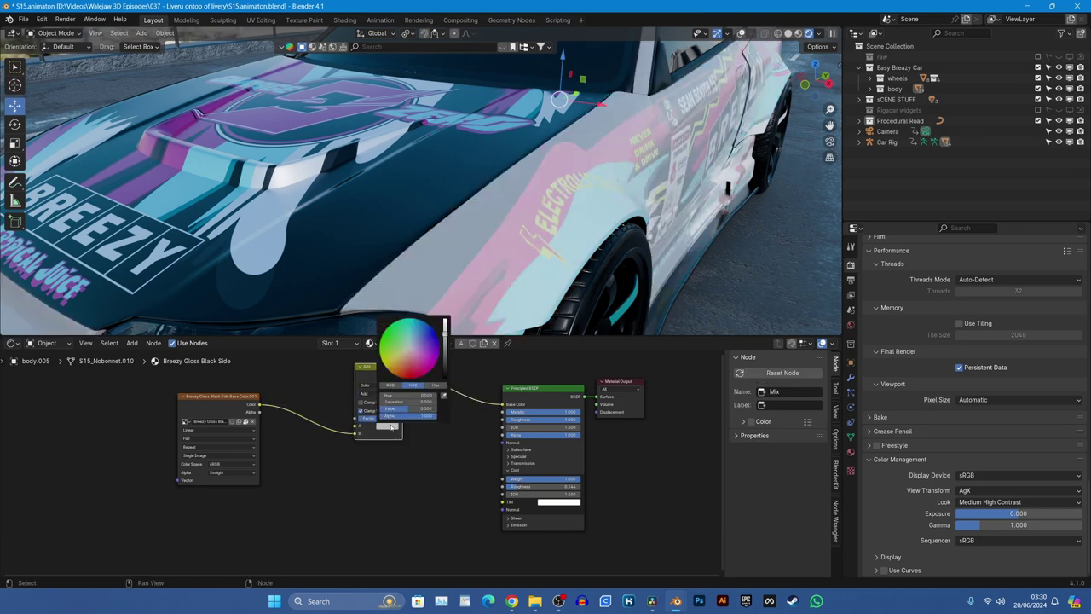
mouse_move(418, 361)
left_mouse_down()
mouse_move(412, 378)
mouse_move(435, 336)
mouse_move(385, 333)
mouse_move(432, 358)
mouse_move(435, 334)
mouse_move(388, 333)
left_mouse_up()
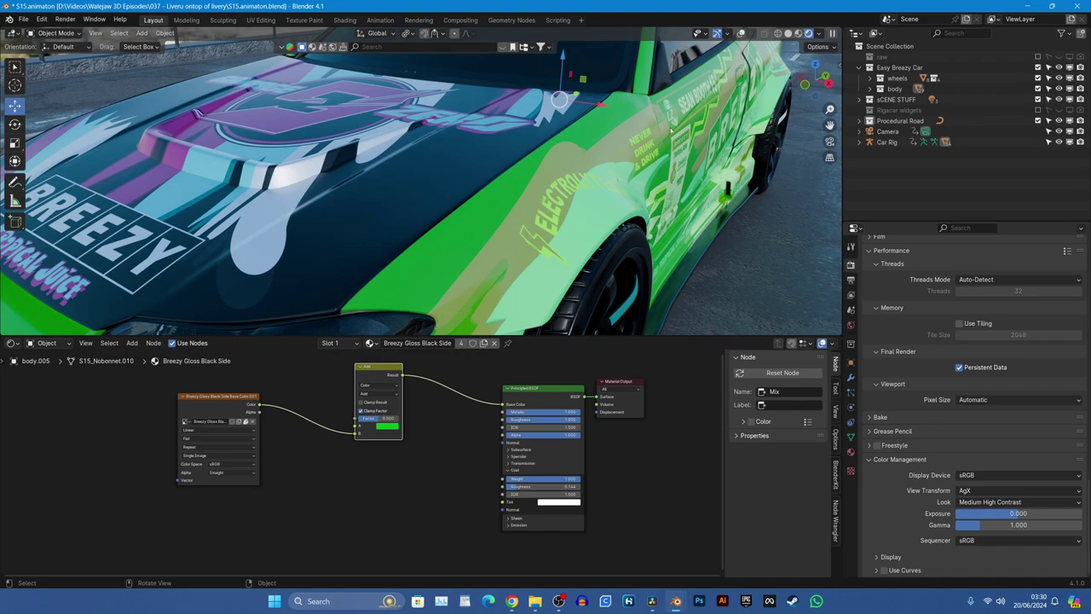
Inspect how the green tint blends with the livery from the front and side of the car
middle_click_drag(545, 204, 636, 221)
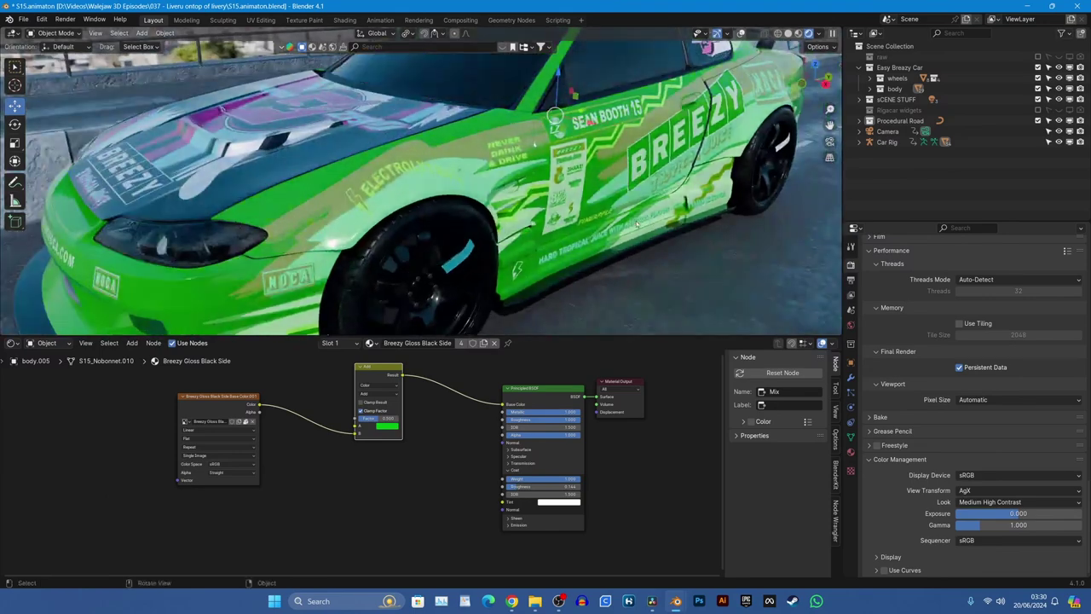
left_click_drag(563, 341, 527, 489)
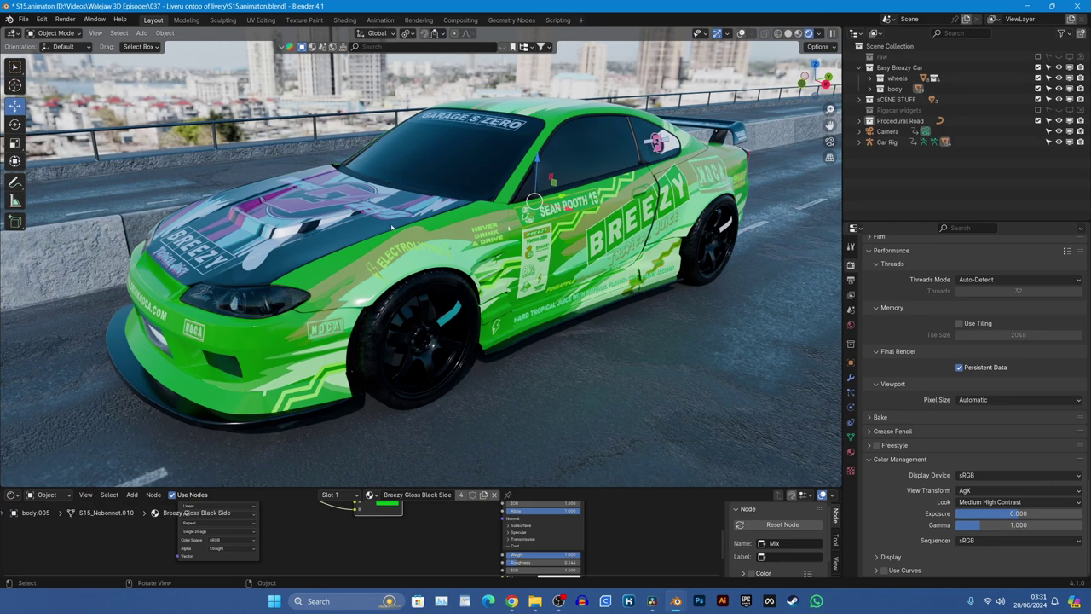
middle_click_drag(387, 228, 624, 253)
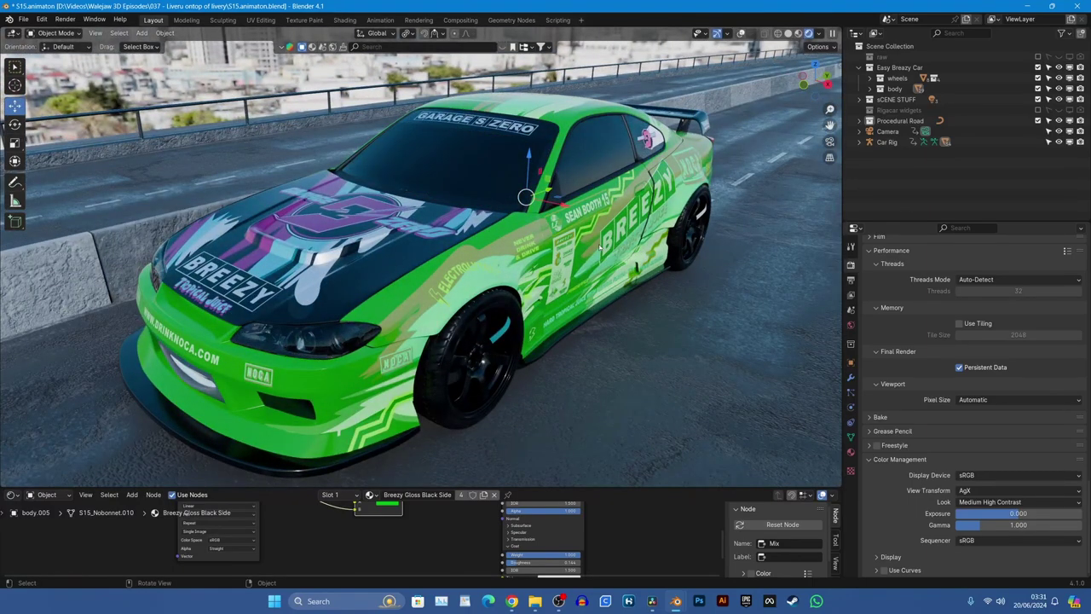
left_click_drag(637, 487, 635, 405)
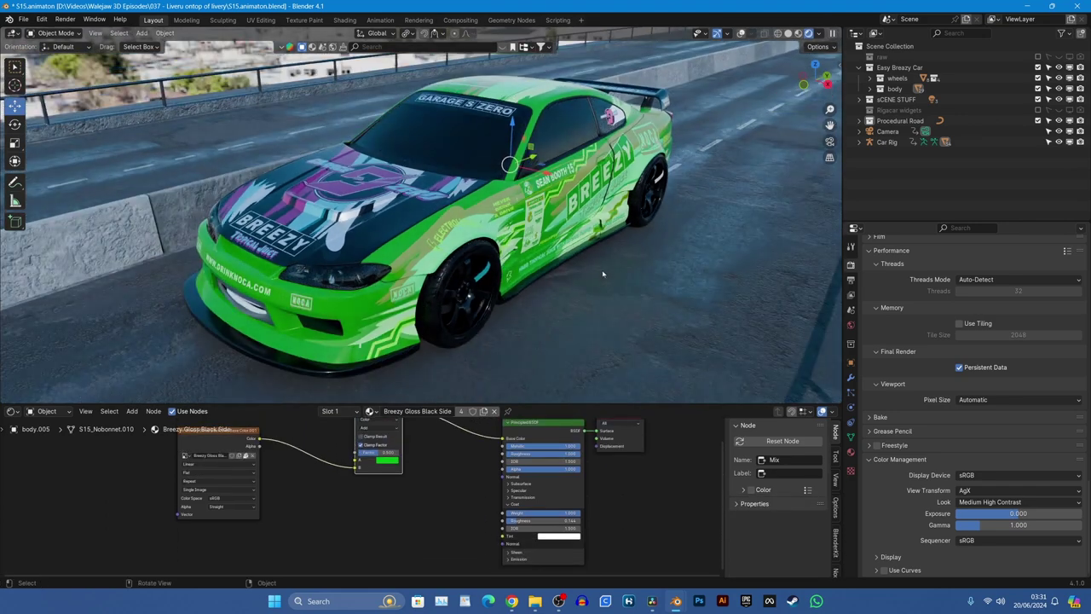
middle_click_drag(605, 274, 525, 273)
middle_click_drag(404, 457, 422, 486)
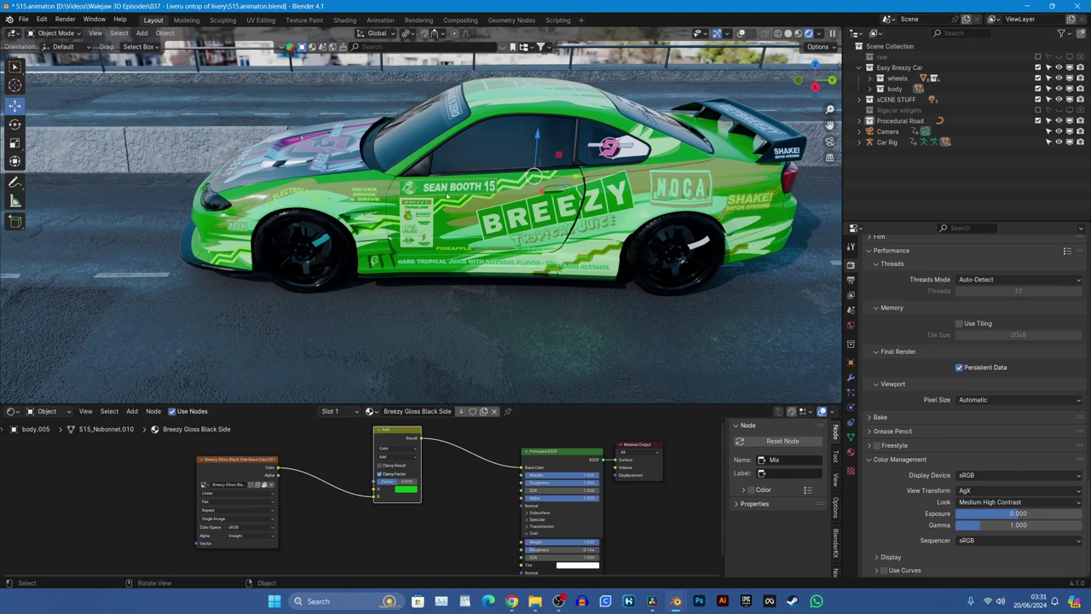
middle_click_drag(502, 234, 605, 247)
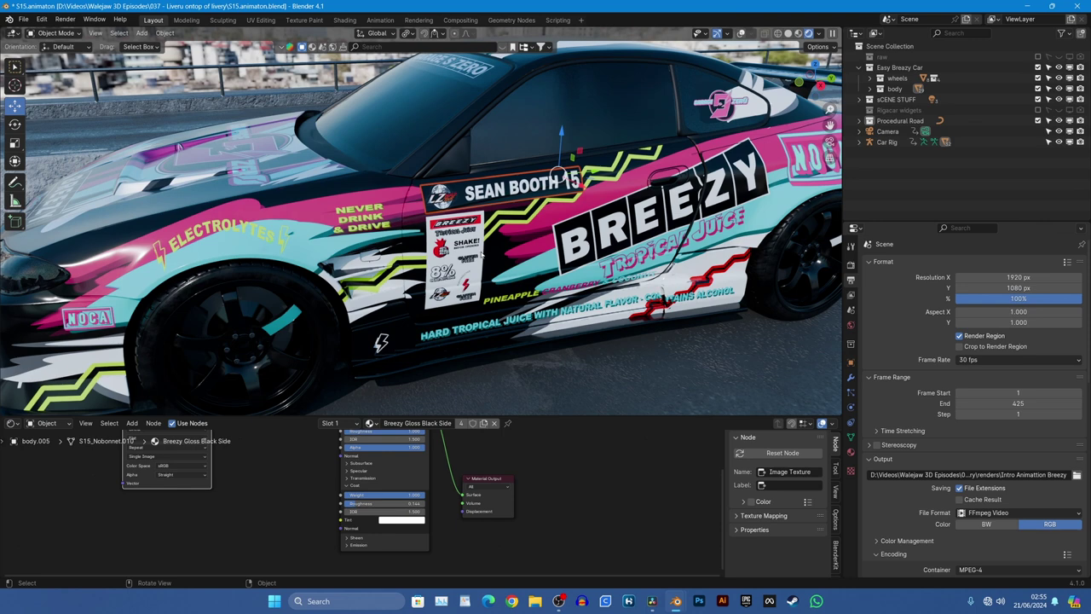
Switch to the unsaved Blender file with the plane, show its material properties, and replace the timeline with an enlarged Shader Editor
mouse_move(676, 601)
left_click(788, 546)
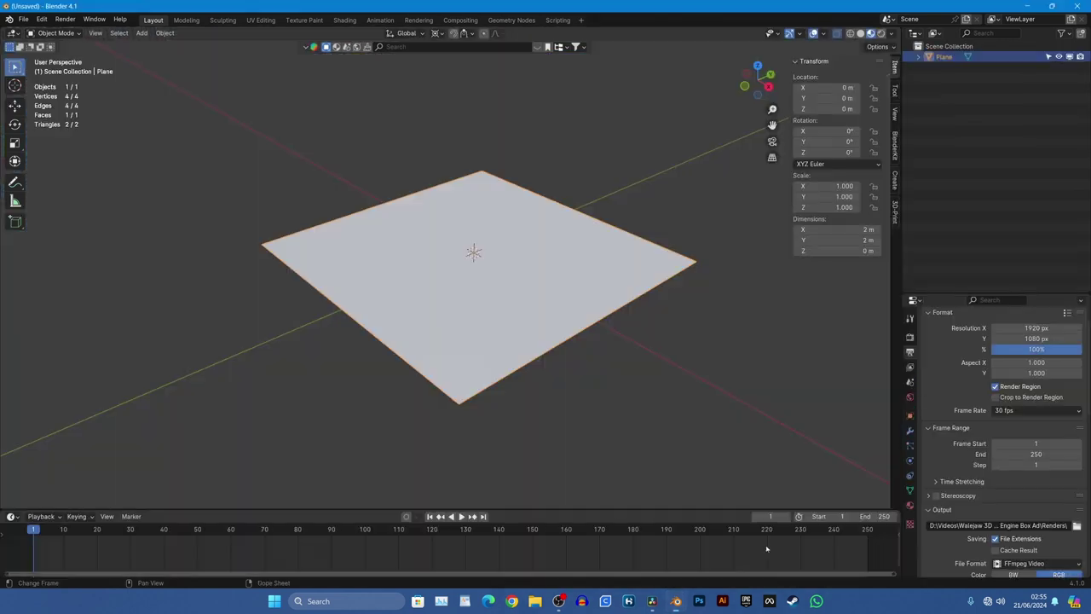
middle_click_drag(573, 312, 634, 276)
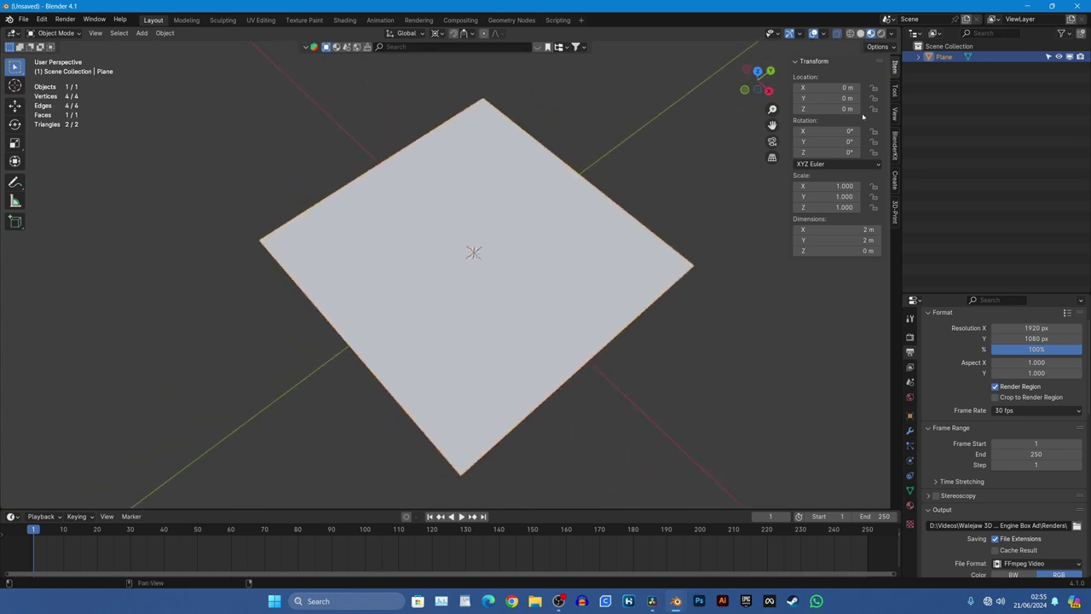
left_click(909, 505)
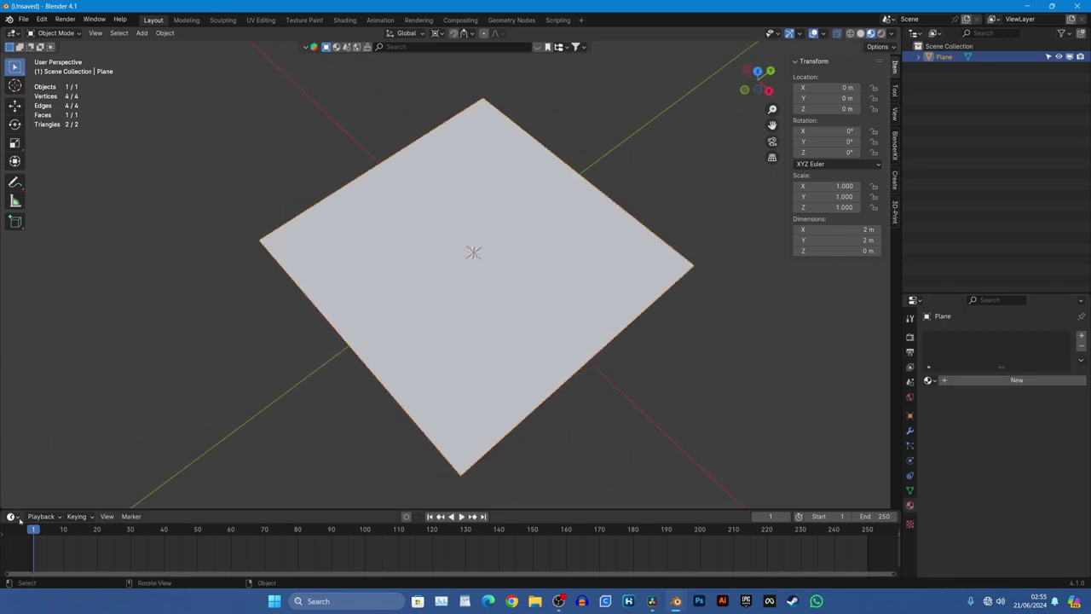
left_click(12, 516)
left_click(43, 487)
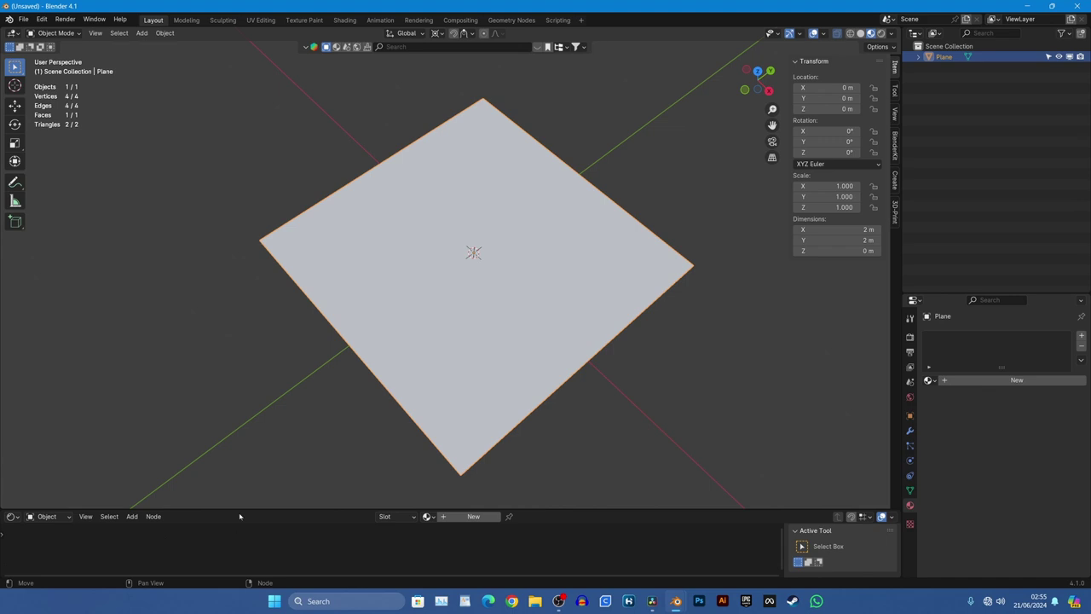
left_click_drag(242, 510, 256, 398)
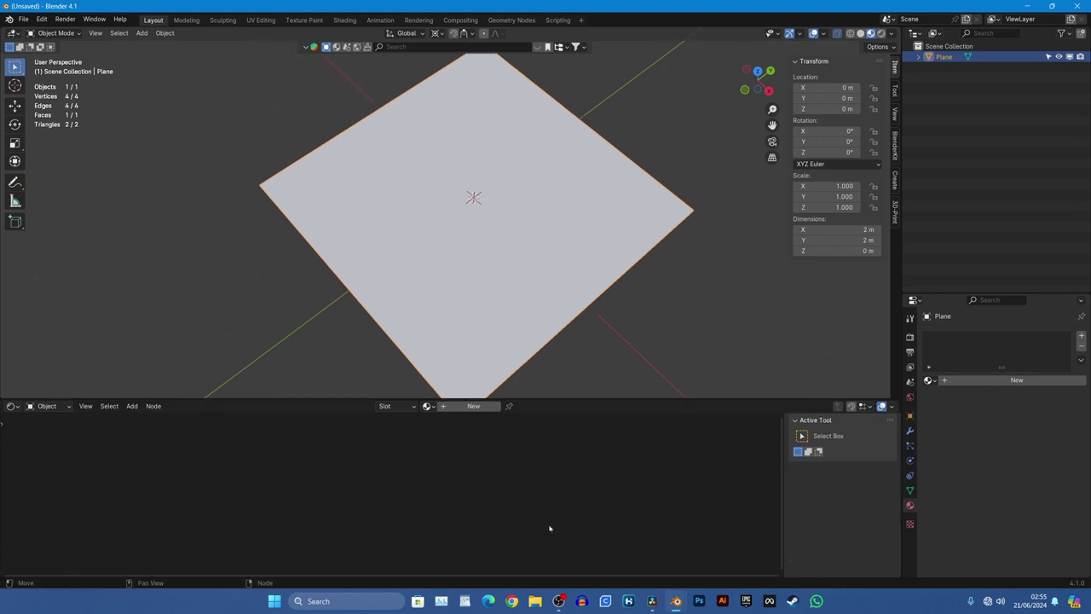
Create a new material on the plane with a red base color and reposition its shader nodes
left_click(954, 381)
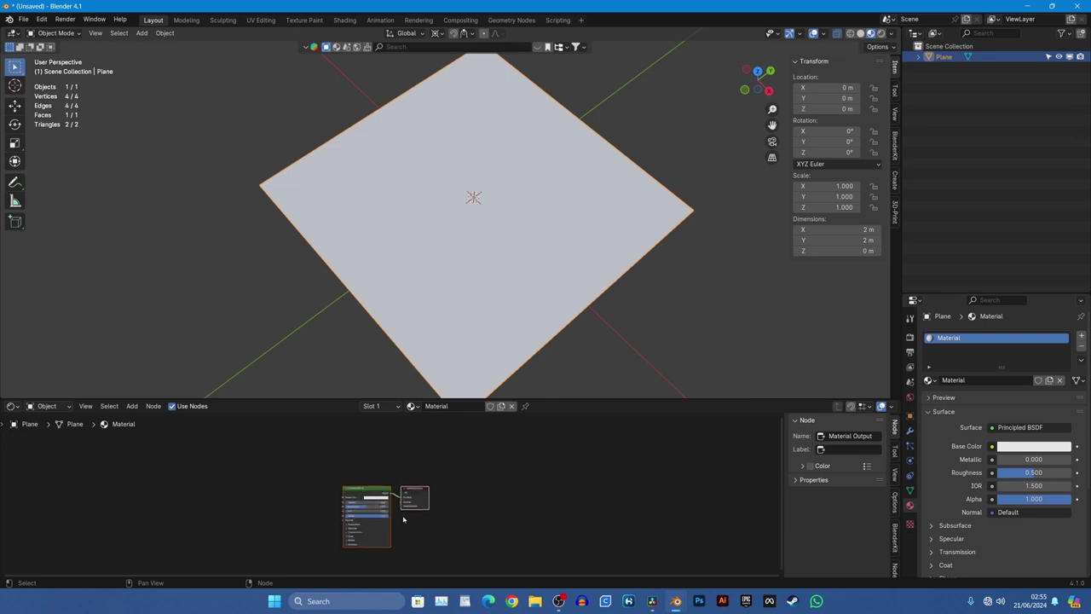
scroll(403, 520, "up", 12)
middle_click_drag(383, 518, 491, 479)
scroll(490, 479, "down", 5)
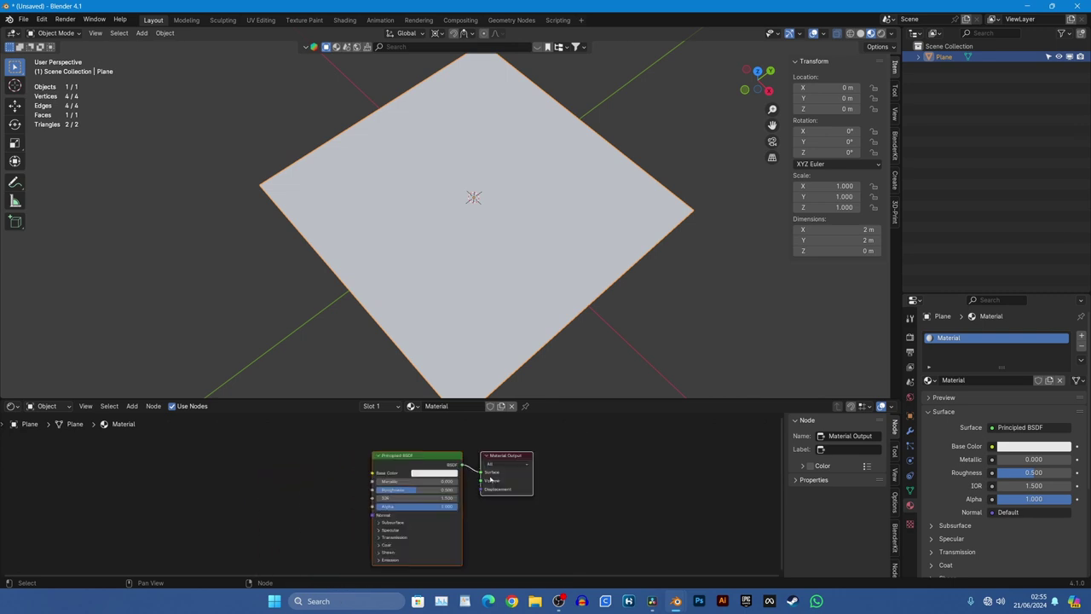
left_click(441, 475)
left_click(483, 388)
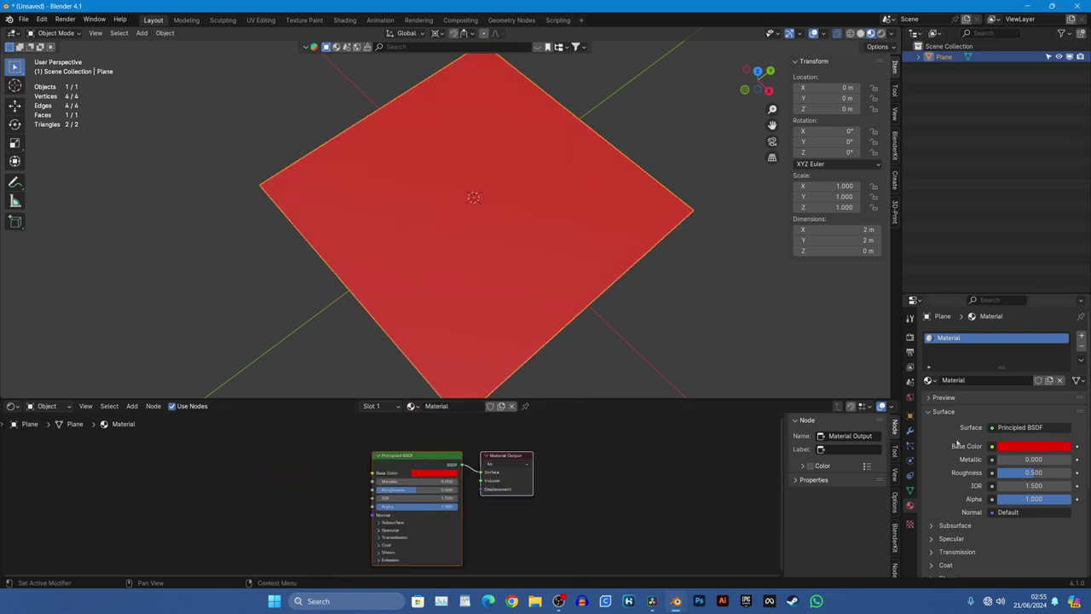
left_click(1030, 447)
left_click_drag(999, 340, 1008, 374)
mouse_move(424, 459)
left_mouse_down()
mouse_move(436, 460)
mouse_move(410, 470)
mouse_move(471, 455)
mouse_move(428, 468)
left_mouse_up()
left_click_drag(505, 458, 507, 456)
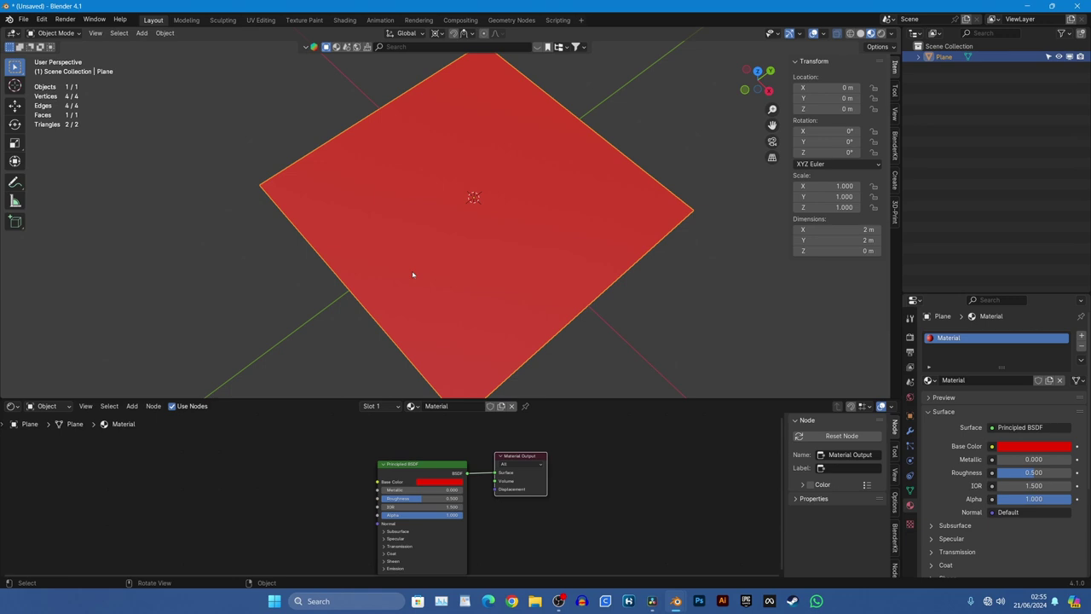
Open the Texture Paint workspace with a wider 3D view and replace the image editor with the Shader Editor, hiding its sidebar
left_click(304, 19)
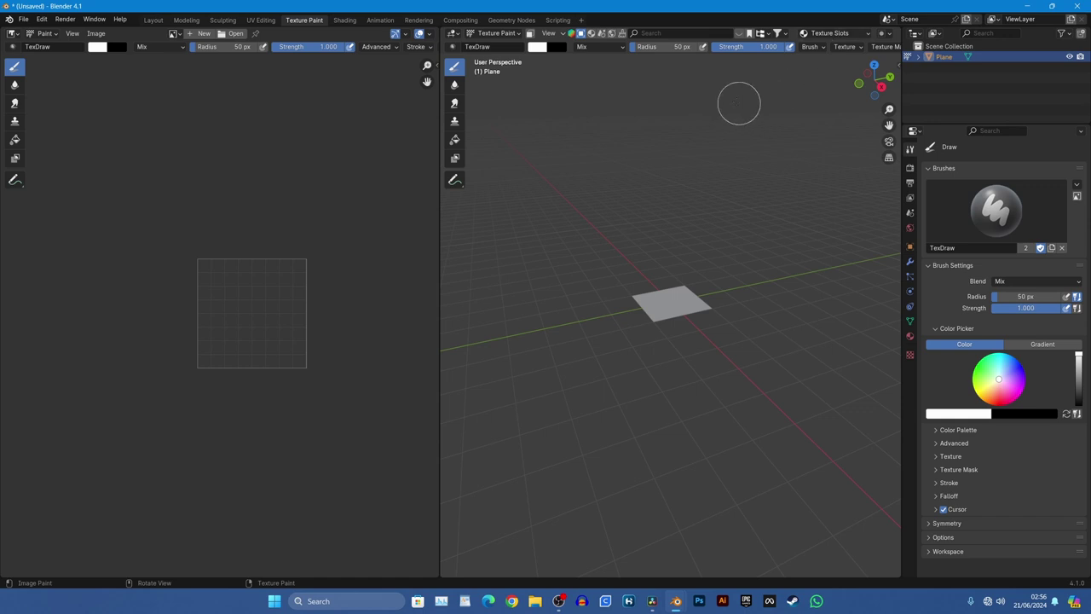
left_click_drag(440, 208, 189, 212)
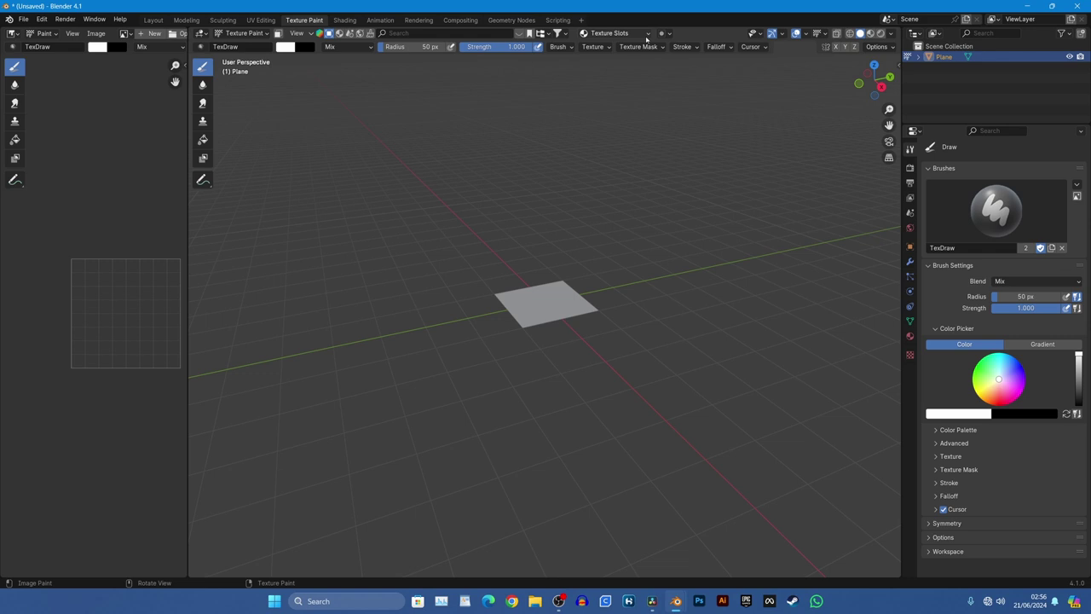
left_click(12, 33)
left_click(34, 108)
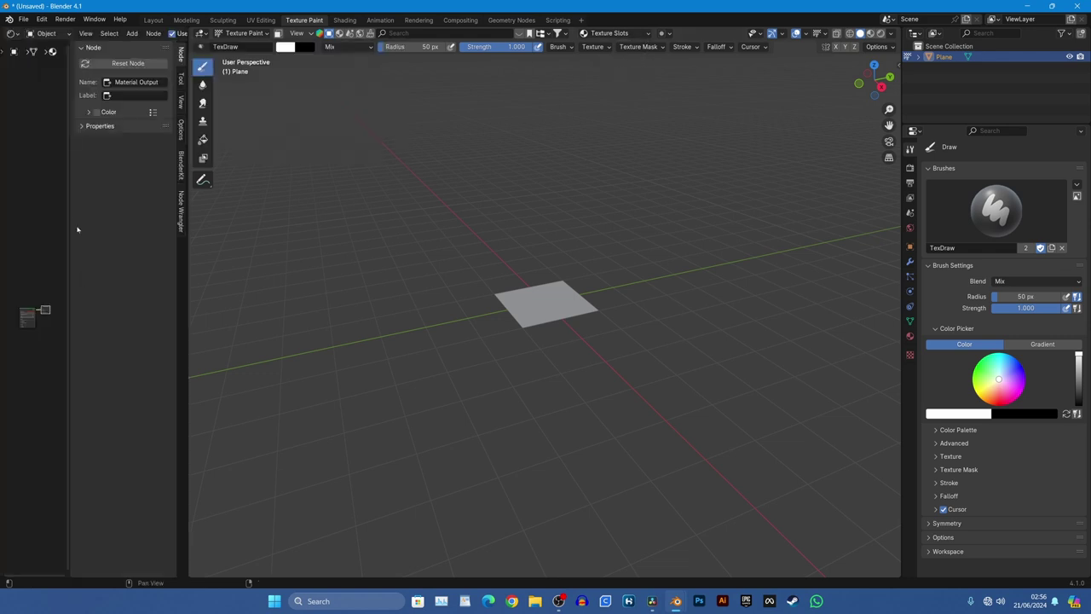
key("n")
scroll(79, 277, "up", 5)
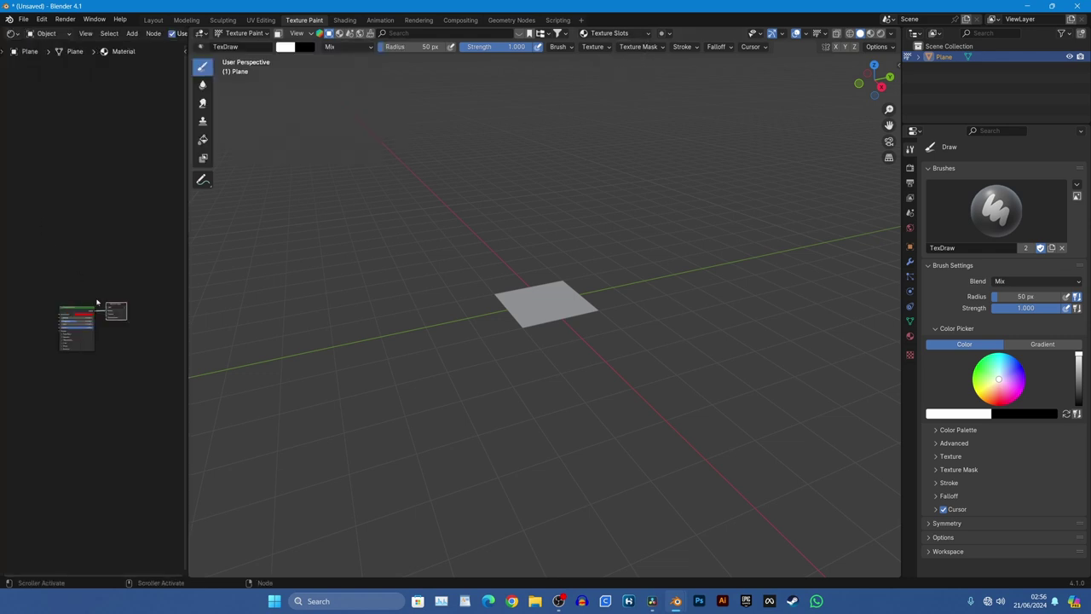
scroll(96, 308, "up", 2)
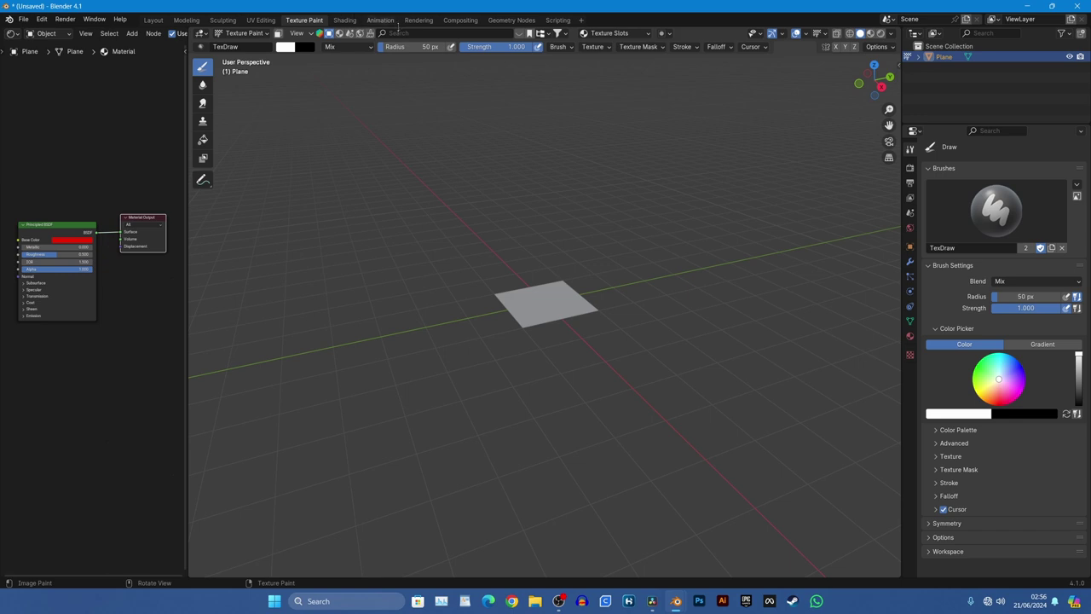
Start adding a blank 1024 px Base Color paint slot and set its fill color to black with alpha 0
left_click(643, 36)
left_click(664, 74)
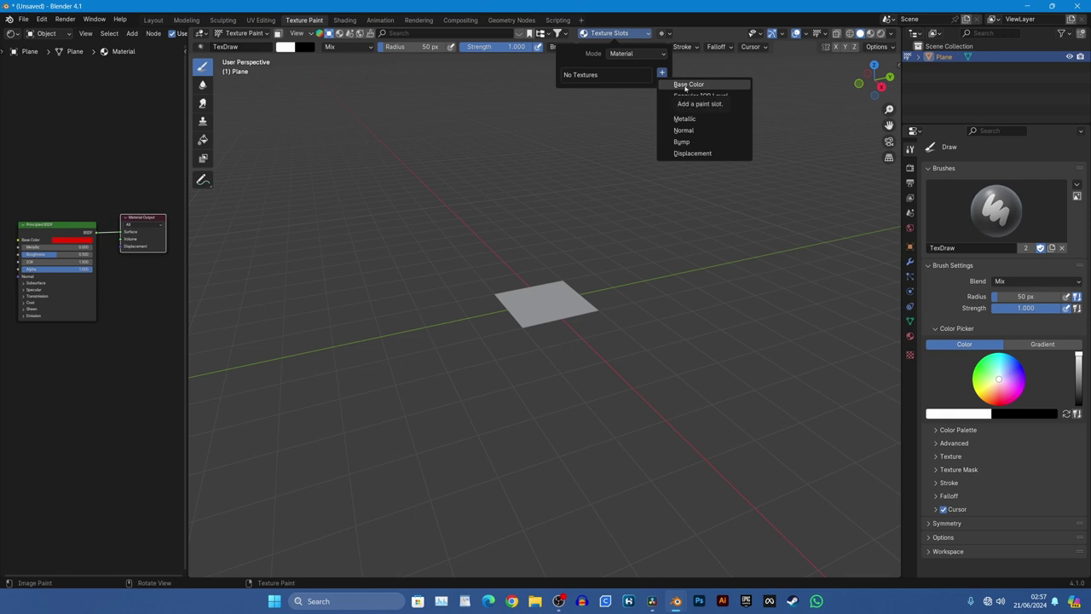
left_click(686, 84)
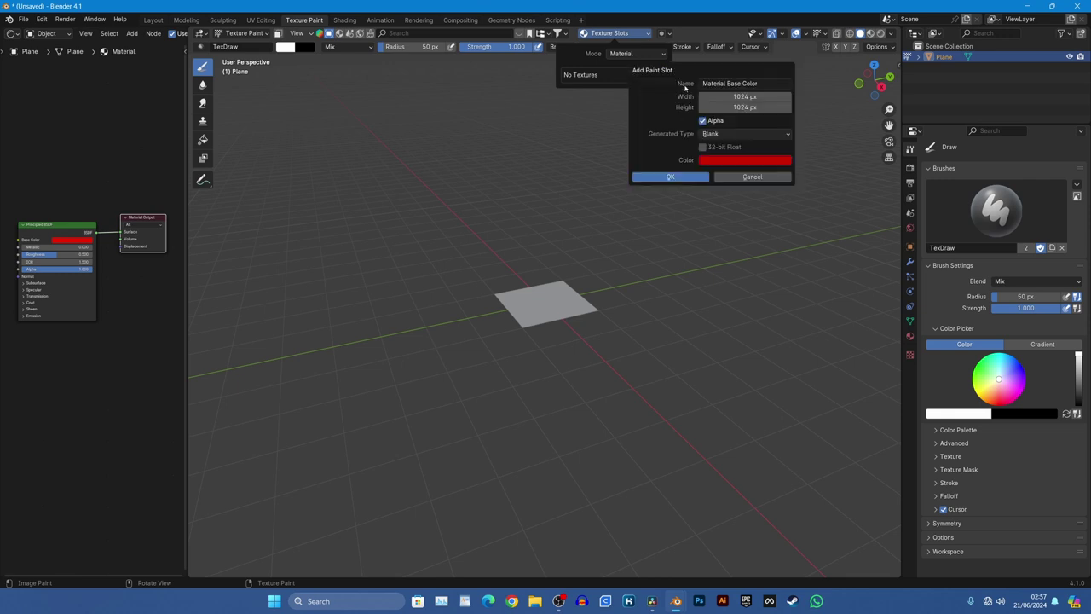
left_click(725, 164)
scroll(783, 190, "down", 15)
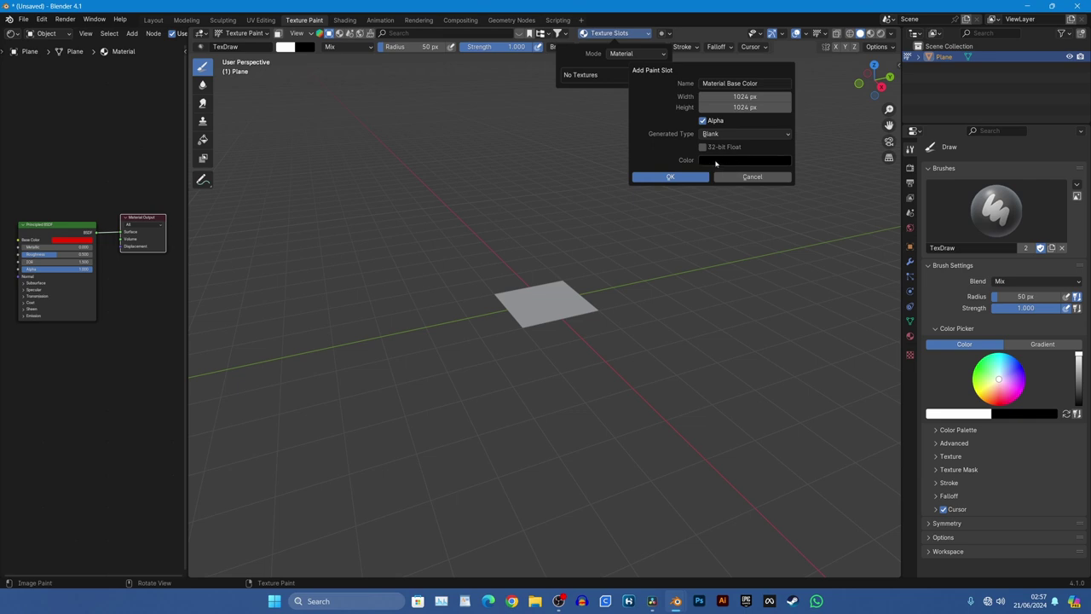
left_click(717, 161)
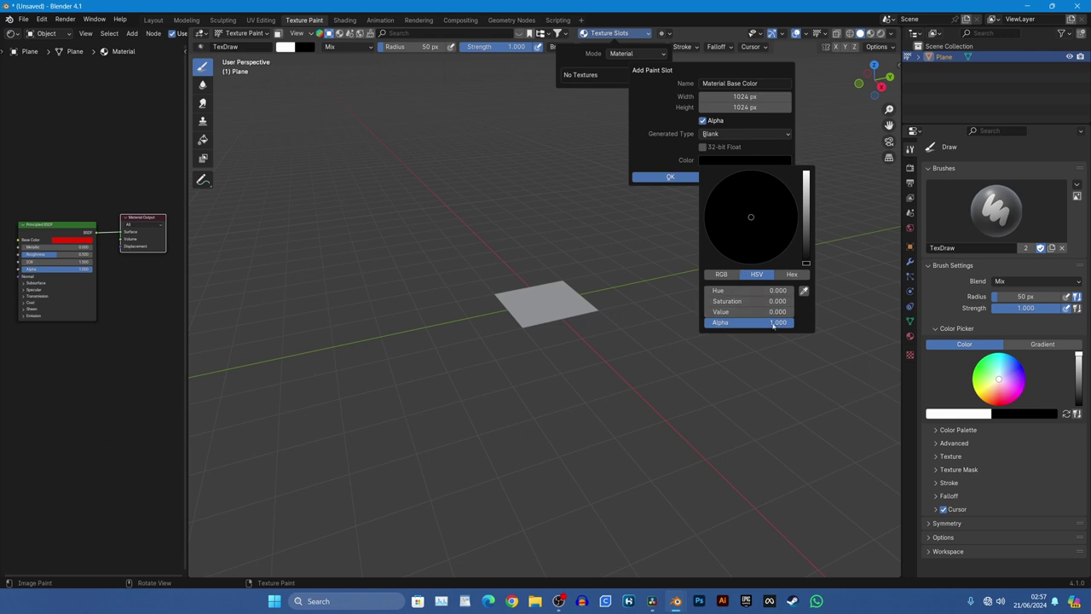
left_click_drag(784, 326, 709, 326)
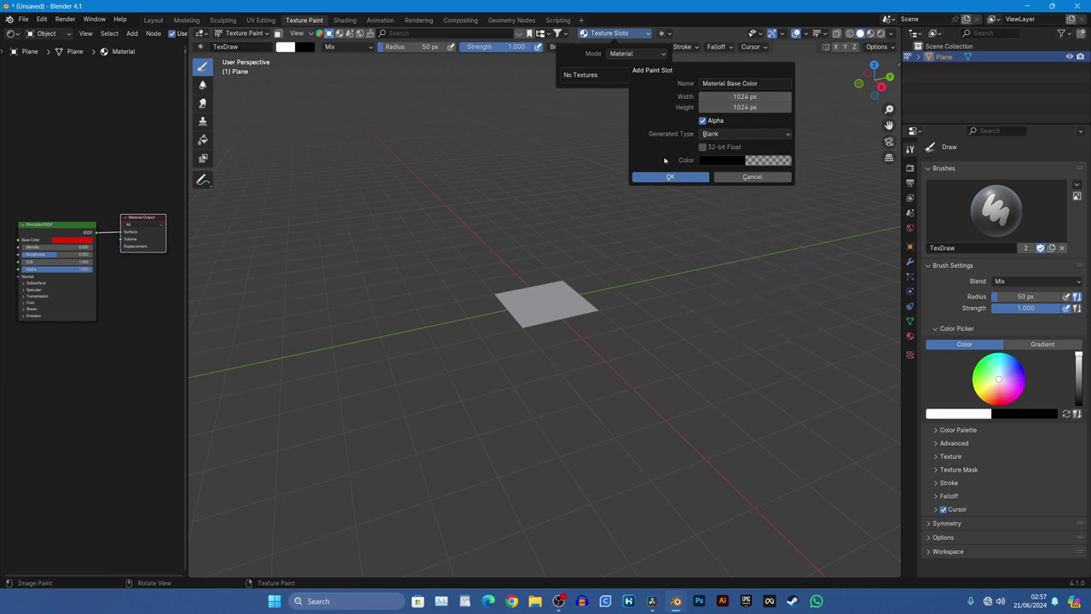
Try dark red and dark blue fill colors at zero alpha for the paint slot, returning the color to black
left_click(756, 161)
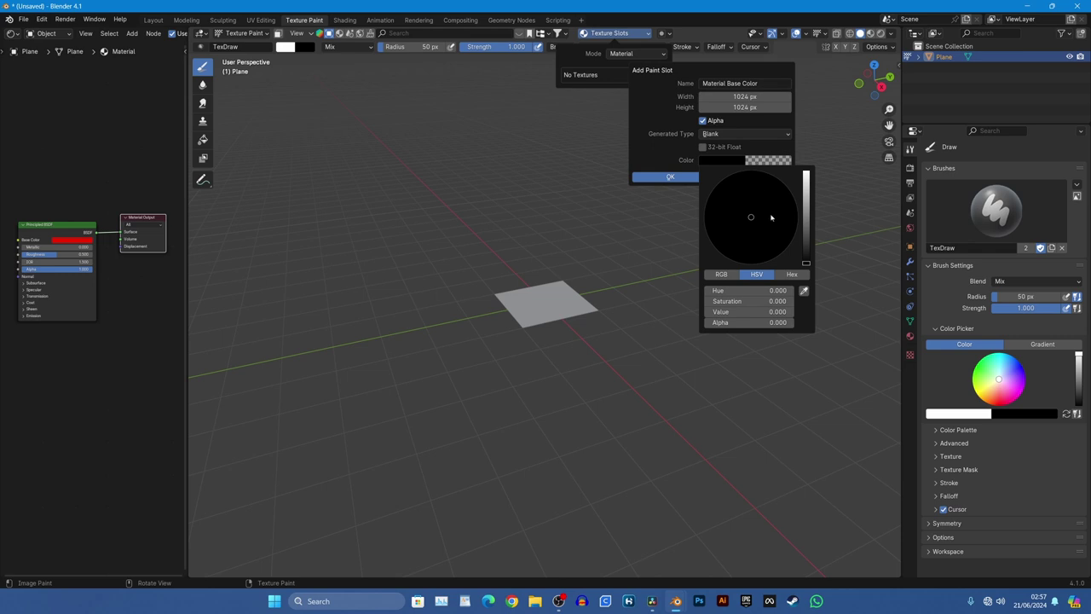
left_click_drag(806, 257, 759, 262)
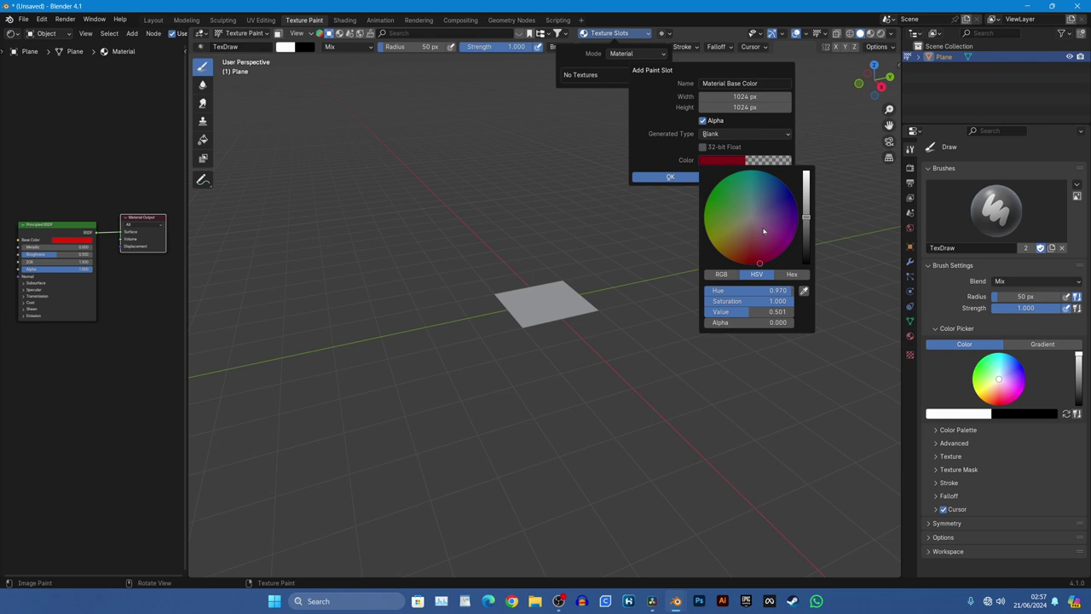
left_click_drag(793, 243, 787, 187)
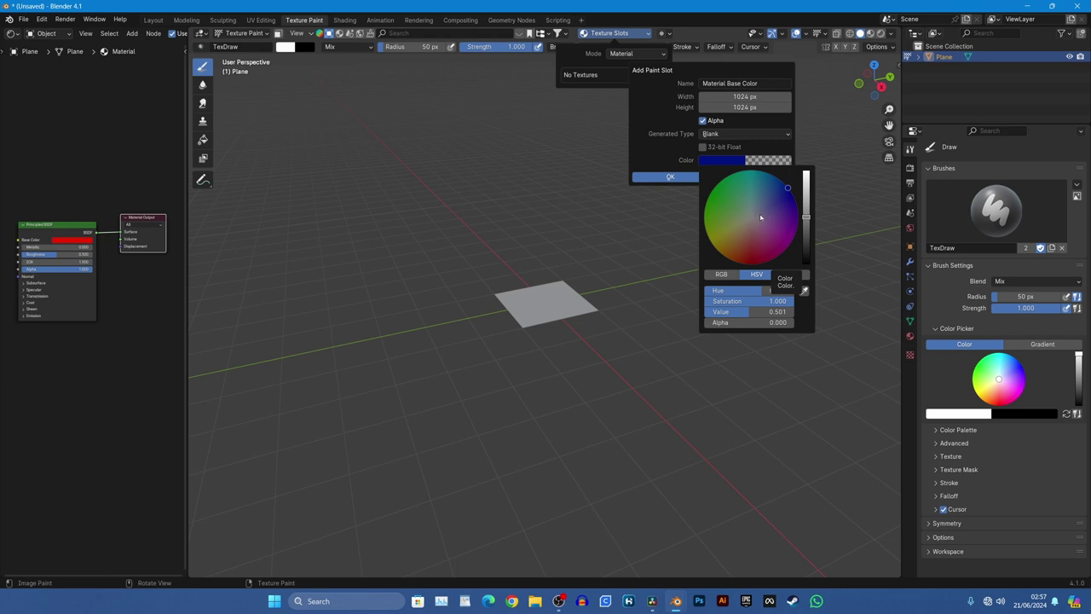
left_click_drag(806, 218, 704, 291)
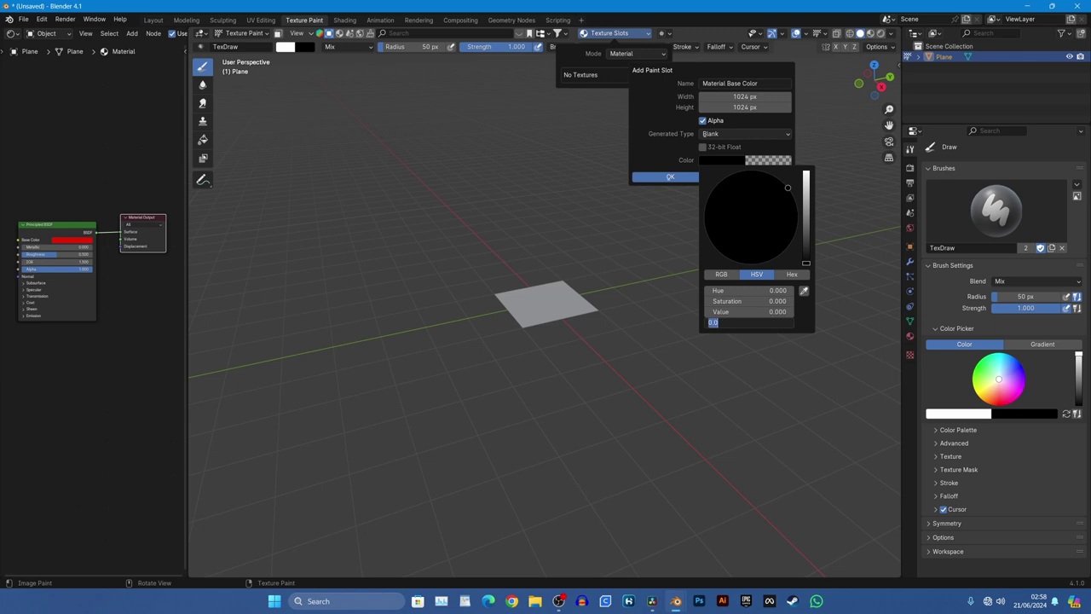
Create the Base Color paint slot and widen the Shader Editor to fit the material's full node chain
left_click(679, 177)
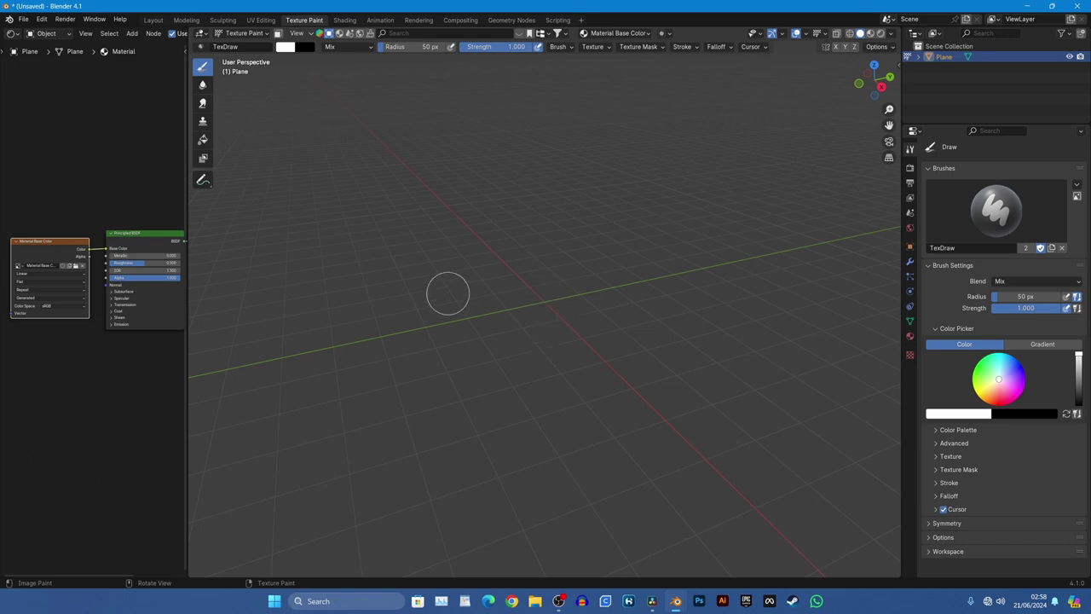
left_click_drag(187, 223, 291, 224)
middle_click_drag(224, 327, 176, 335)
scroll(175, 335, "up", 2)
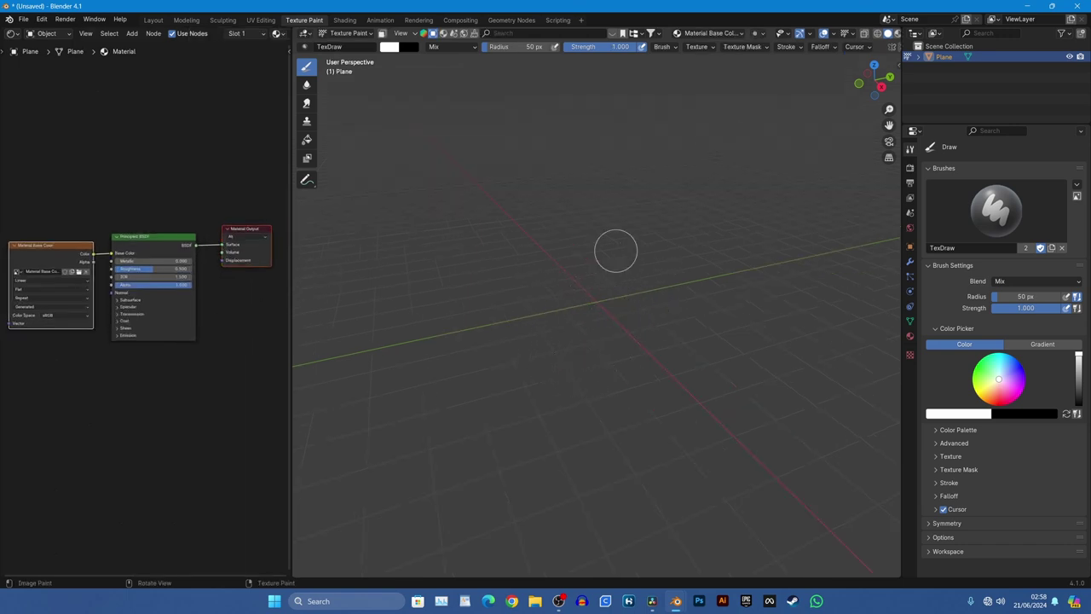
scroll(853, 33, "down", 2)
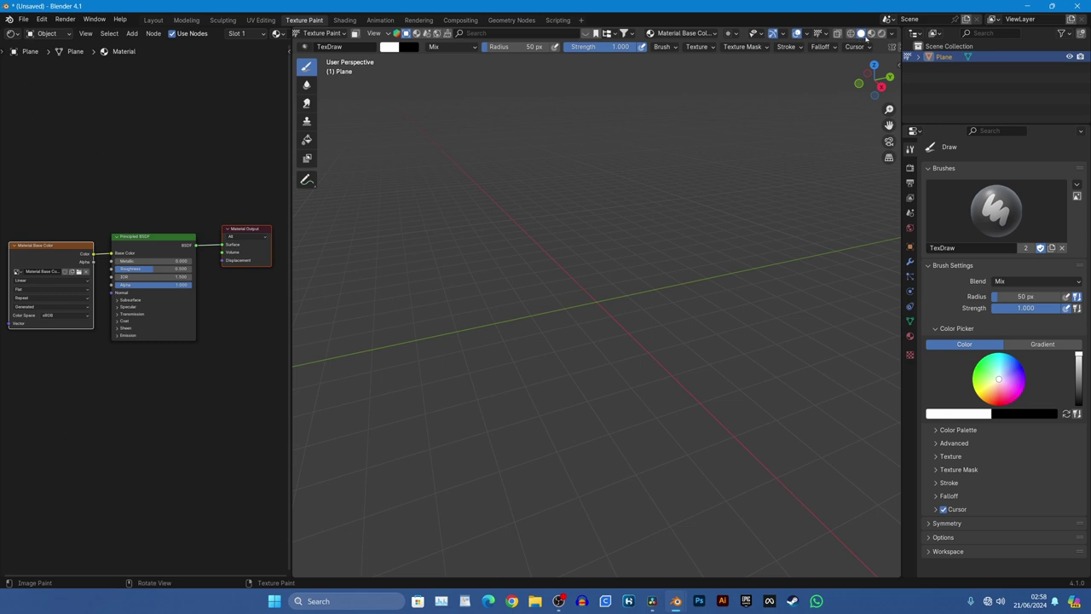
Switch the 3D view to Material Preview shading and frame the plane from above
left_click(871, 34)
scroll(643, 299, "up", 5)
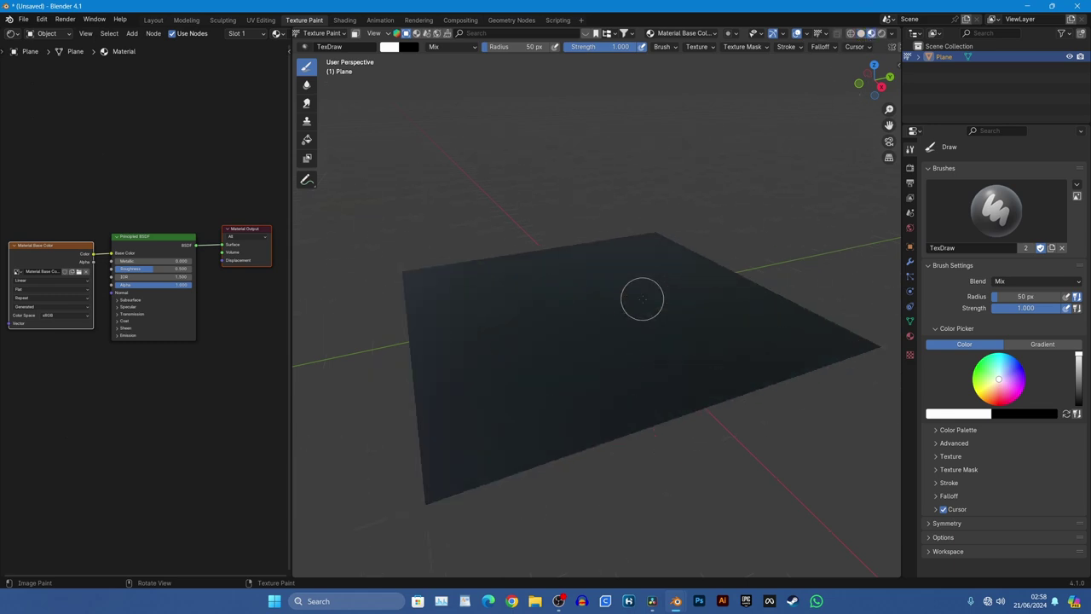
middle_click_drag(640, 298, 661, 337)
scroll(663, 341, "down", 1)
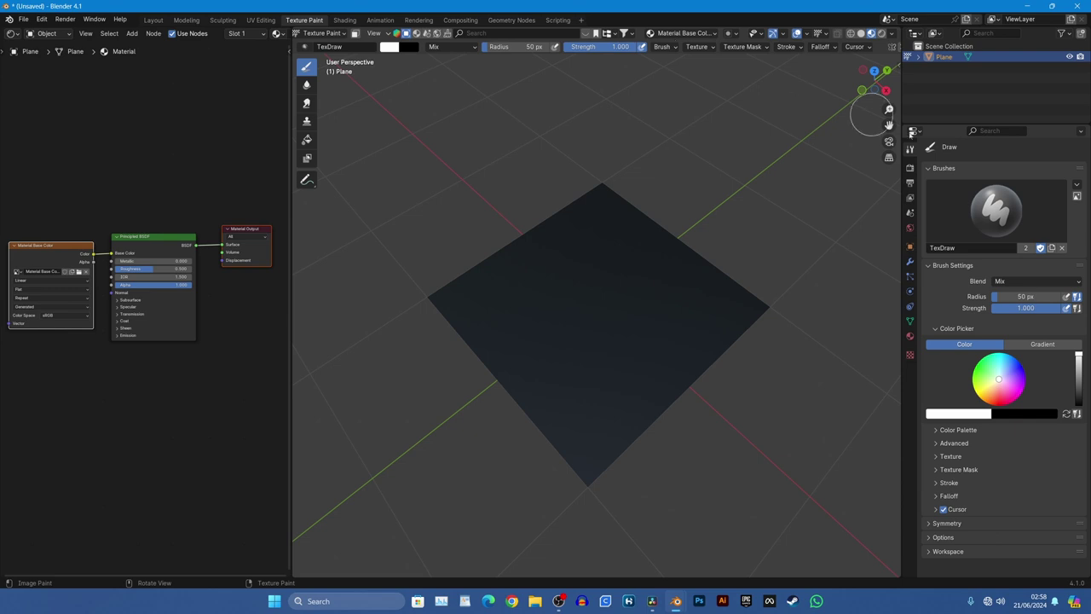
Set the brush texture mapping to Stencil and create a new brush texture
left_click(708, 47)
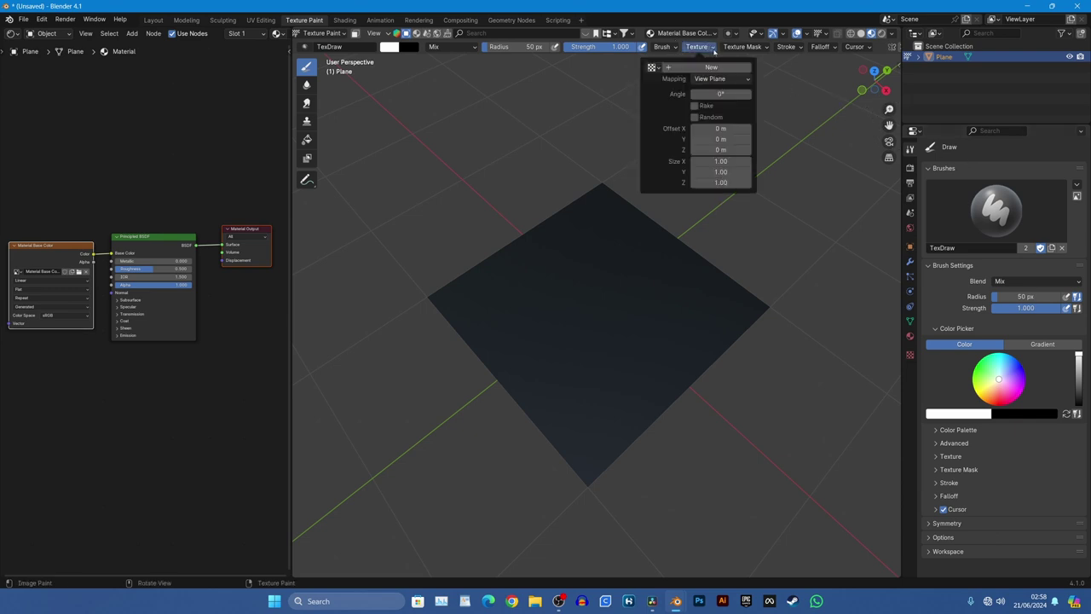
left_click(711, 79)
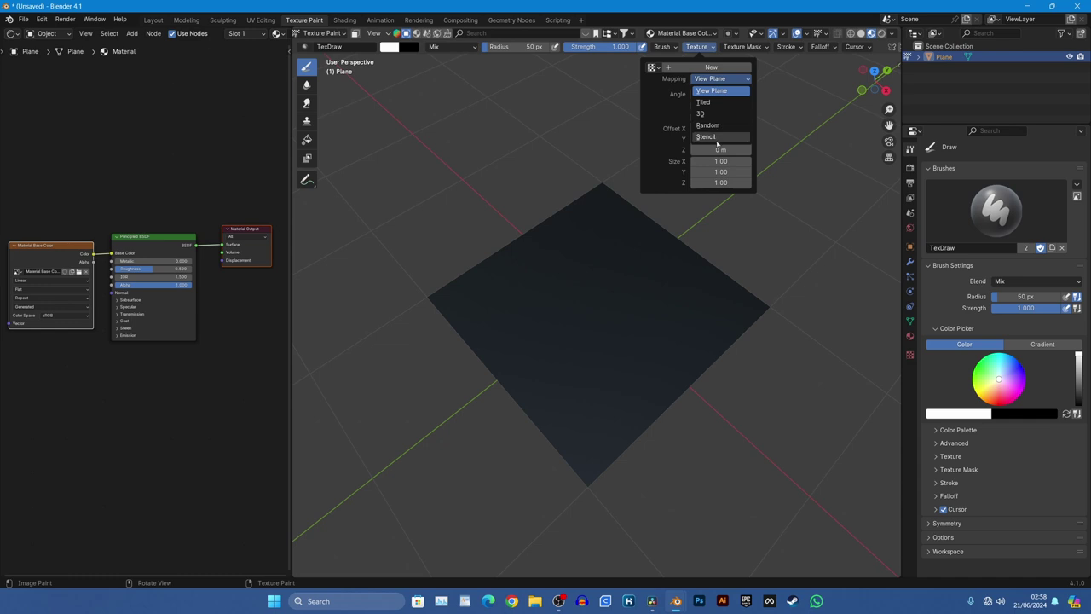
left_click(717, 138)
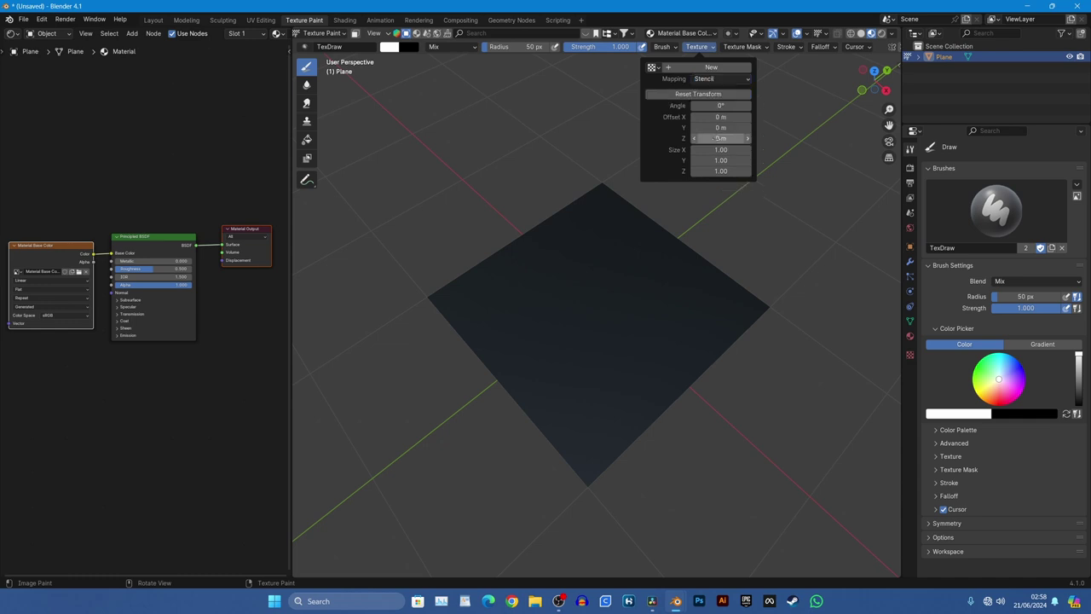
left_click(711, 67)
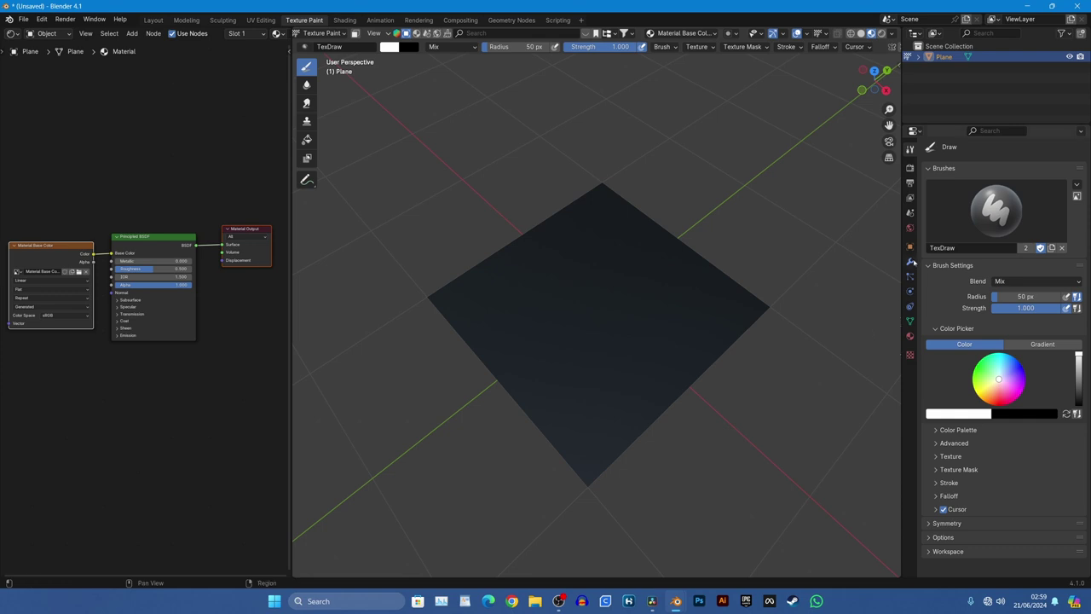
Load the LZWT-Globe-Glow-1024x690.png image into the new brush texture
left_click(910, 355)
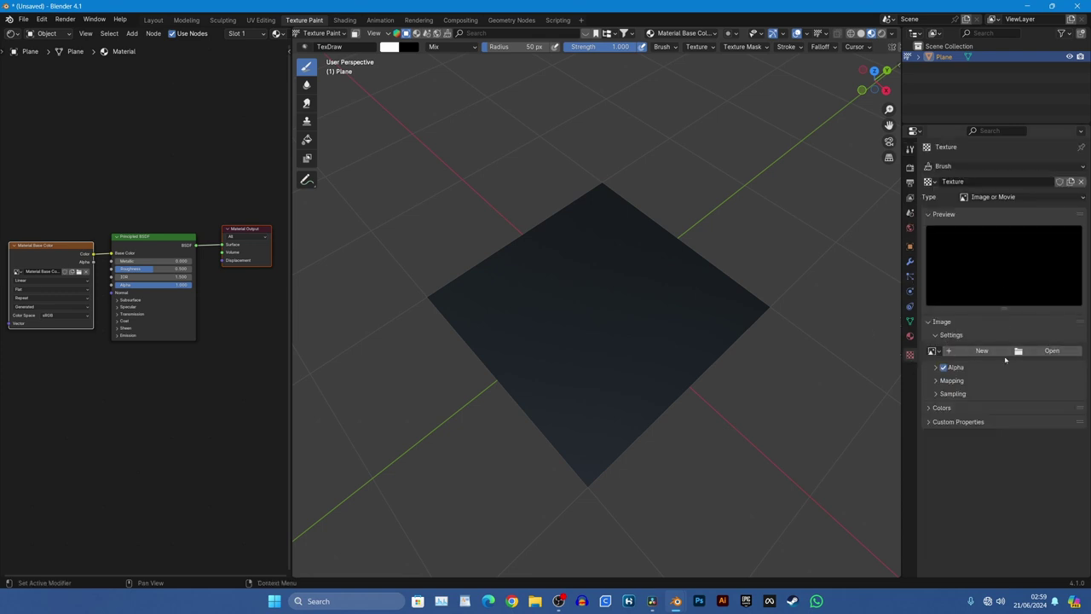
left_click(982, 352)
left_click(1042, 351)
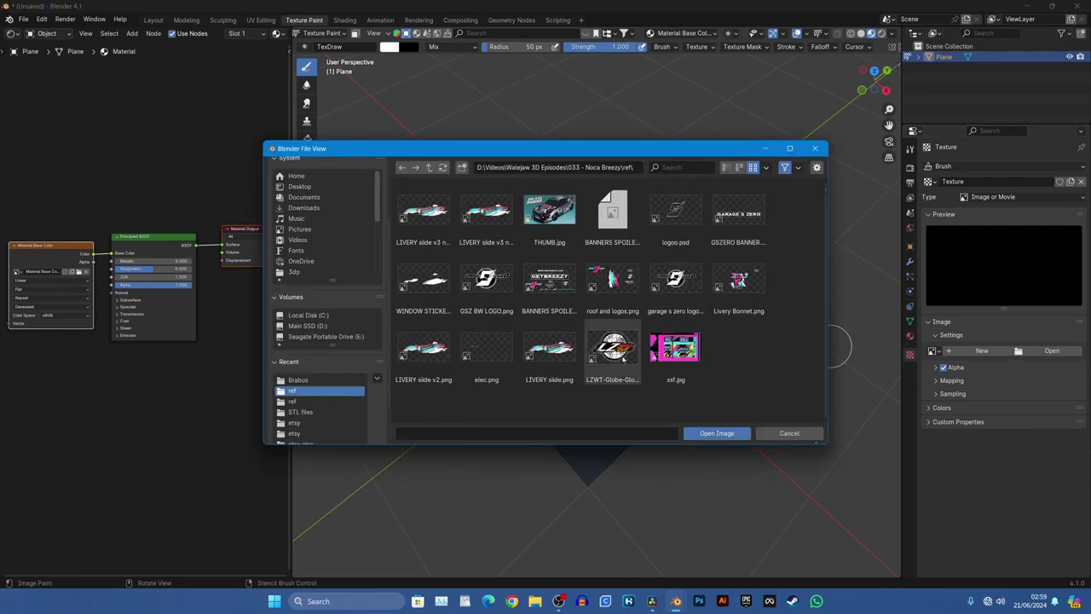
double_click(615, 356)
Place the logo stencil over the middle of the plane and shrink it to a small fraction of the plane's width
middle_click_drag(442, 461, 512, 461)
right_click_drag(442, 461, 626, 319)
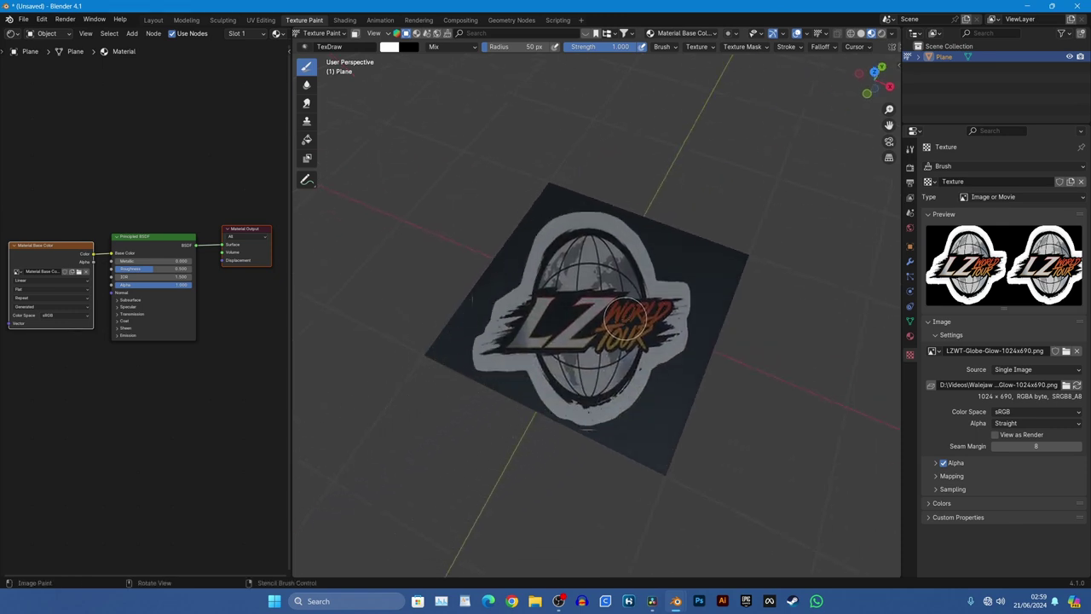
middle_click_drag(667, 365, 686, 392)
scroll(683, 395, "up", 3)
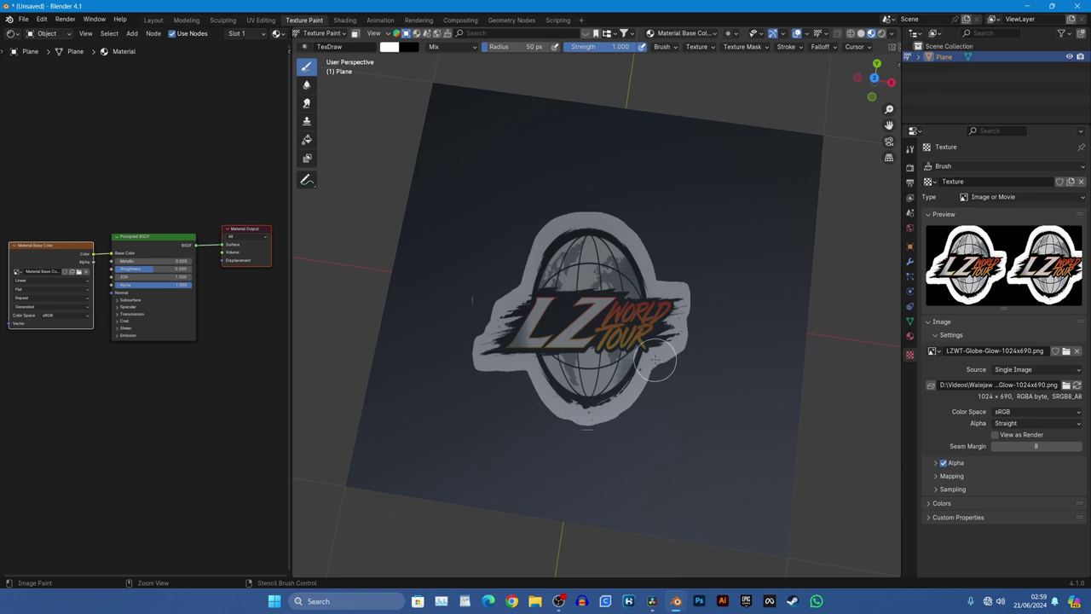
middle_click_drag(655, 362, 659, 376)
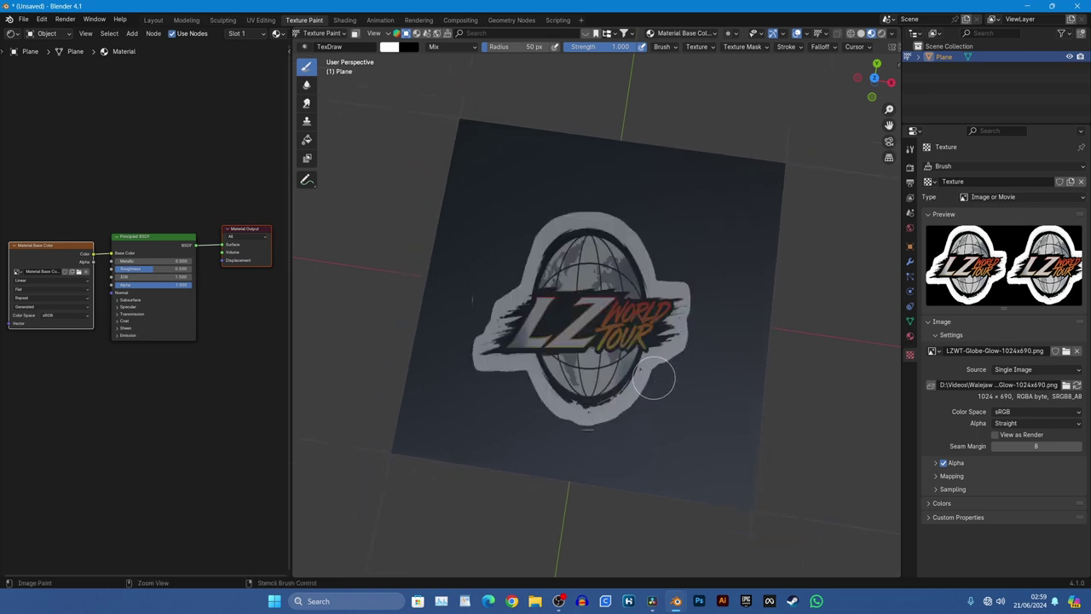
mouse_move(654, 378)
right_mouse_down("ctrl")
mouse_move(642, 390)
mouse_move(687, 346)
mouse_move(580, 349)
mouse_move(596, 358)
mouse_move(555, 346)
mouse_move(576, 354)
mouse_move(540, 324)
right_mouse_up("ctrl")
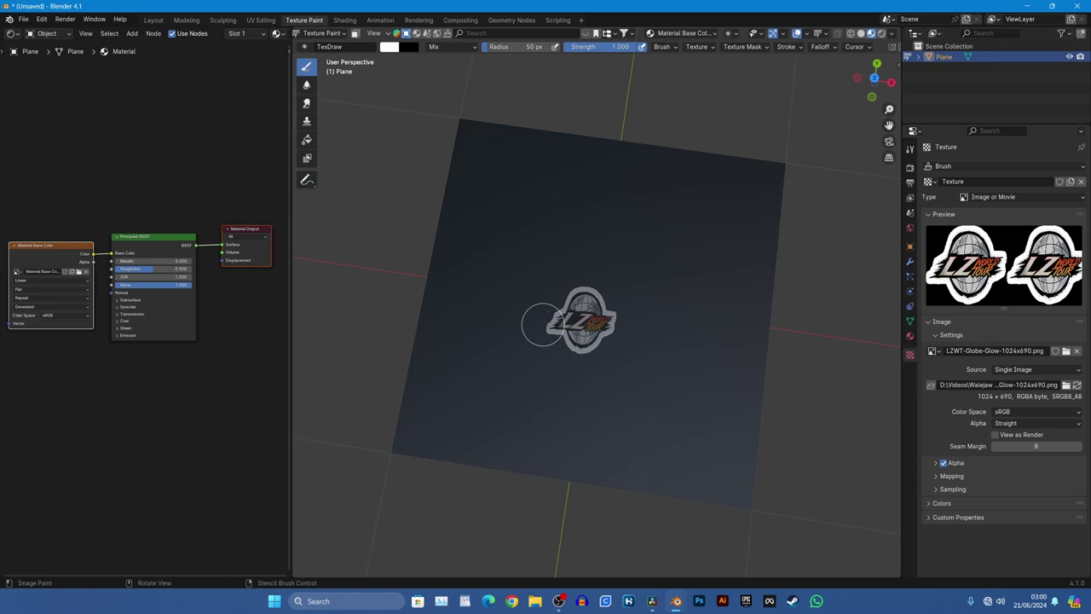
Paint the logo through the stencil onto the middle of the plane and view it up close
mouse_move(541, 324)
left_mouse_down()
mouse_move(607, 322)
mouse_move(540, 336)
mouse_move(585, 341)
mouse_move(588, 320)
mouse_move(604, 339)
left_mouse_up()
mouse_move(599, 378)
middle_mouse_down()
mouse_move(575, 328)
mouse_move(586, 460)
middle_mouse_up()
scroll(585, 341, "up", 6)
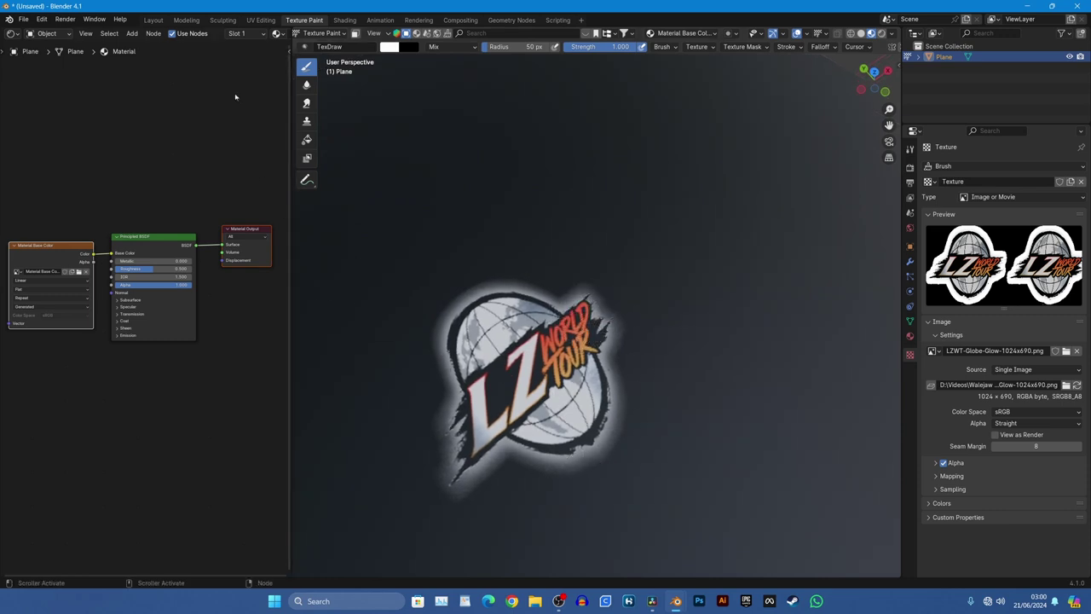
Replace the Shader Editor with the UV Editor and compare the painted logo on the transparent texture with the plane
left_click(17, 34)
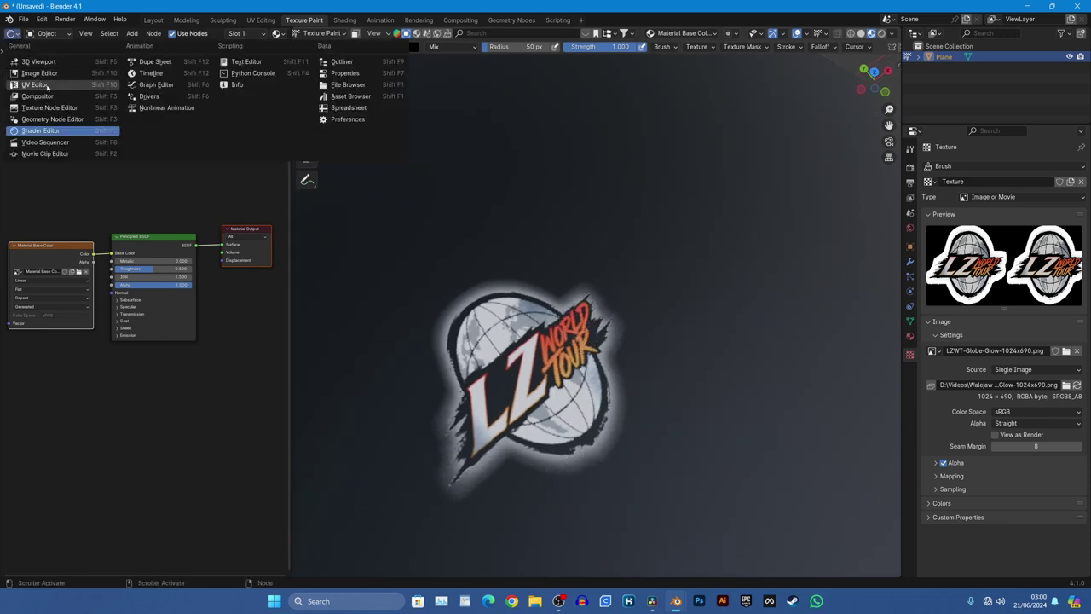
left_click(47, 85)
scroll(137, 391, "down", 6)
scroll(136, 392, "up", 5)
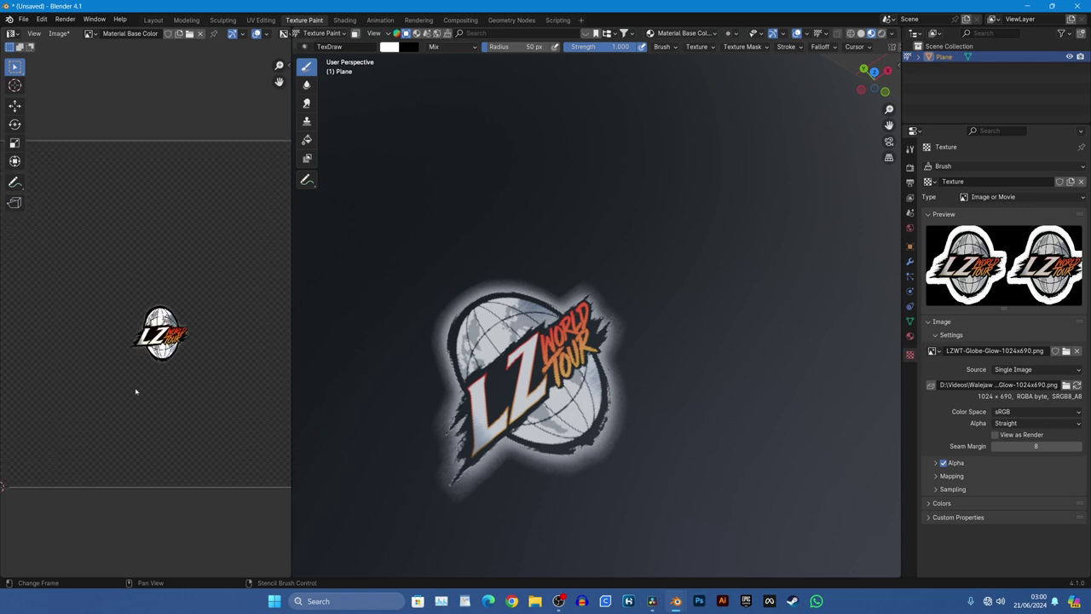
scroll(161, 401, "down", 3)
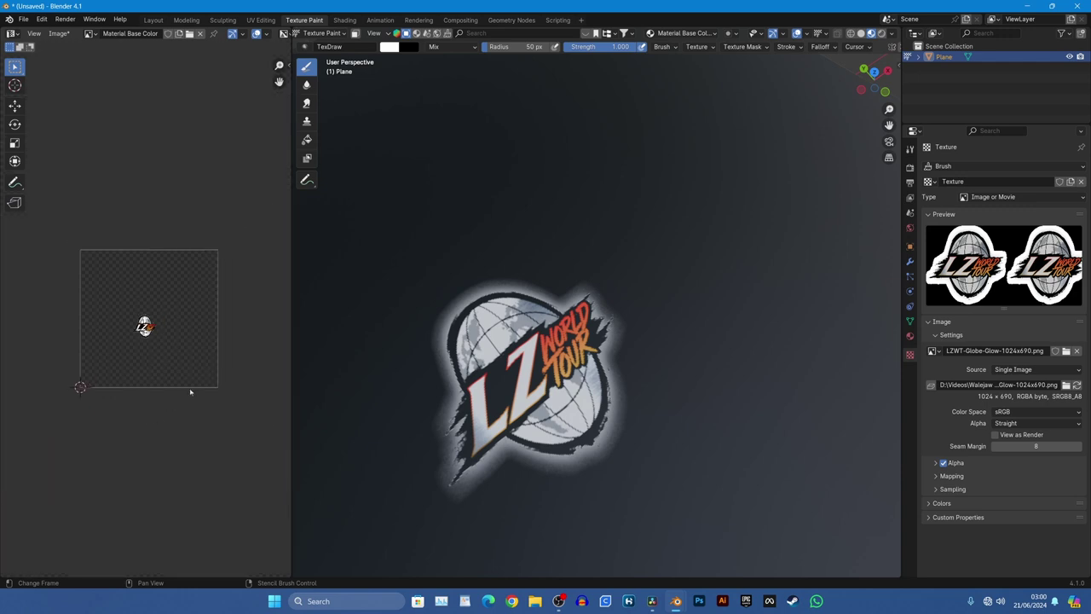
scroll(534, 378, "down", 7)
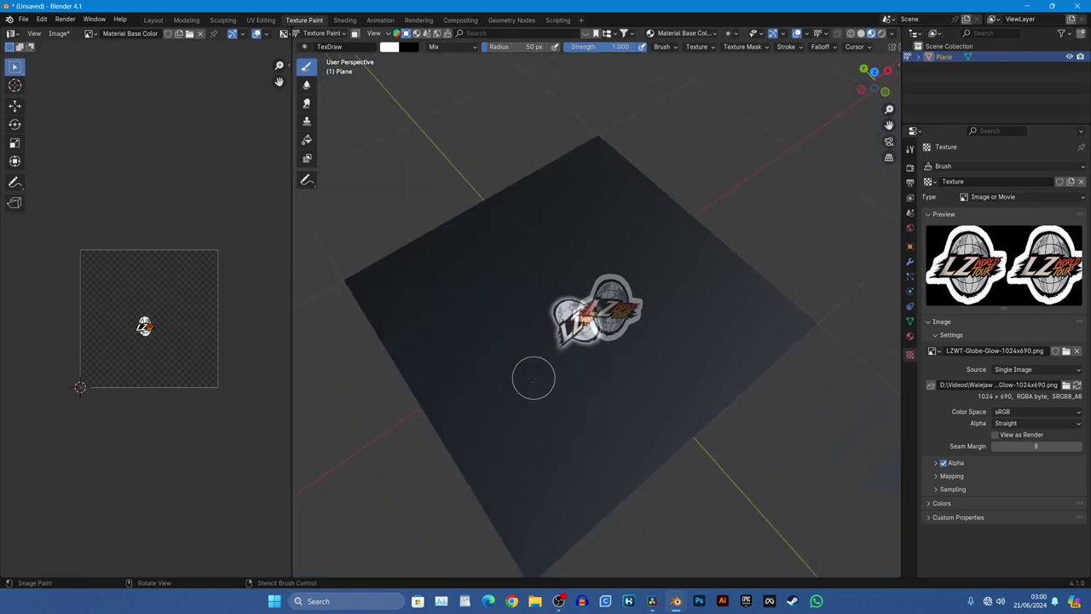
scroll(534, 378, "down", 1)
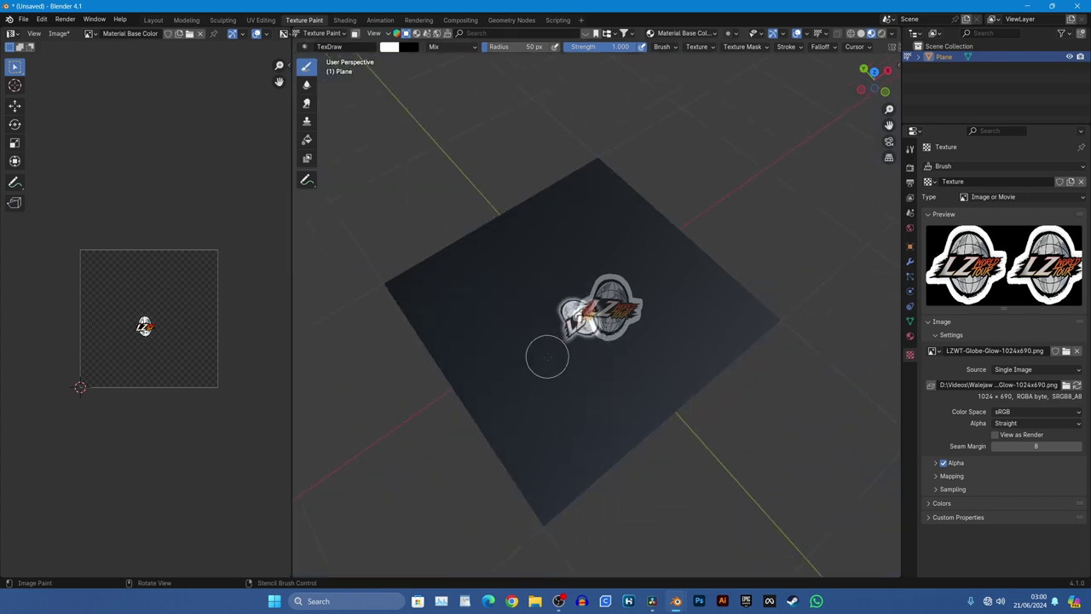
Return to the Layout workspace and spread the Image Texture and Material Output nodes apart from the Principled BSDF
left_click(153, 20)
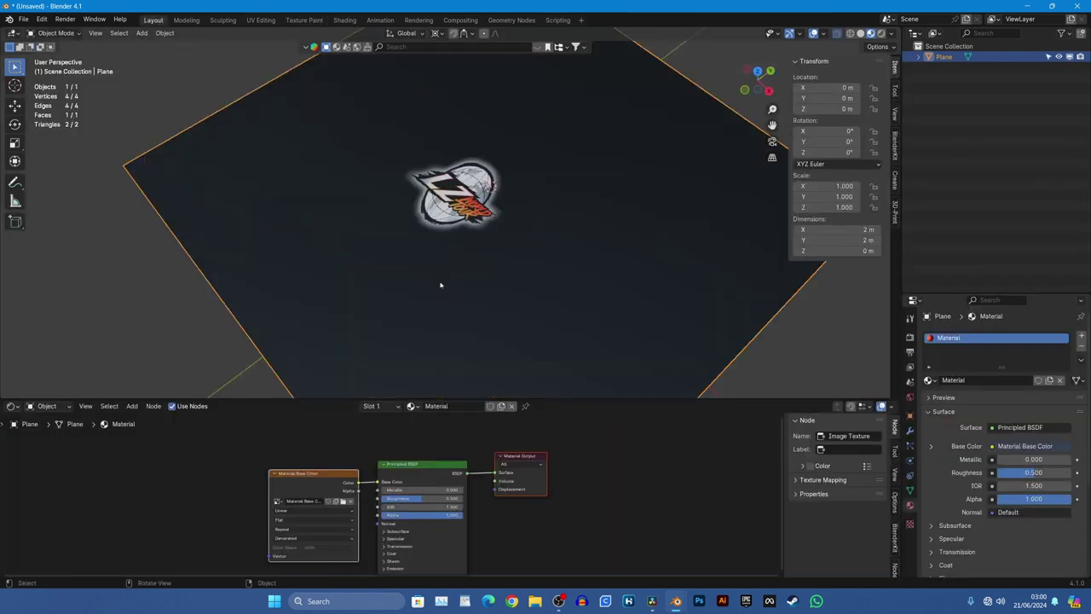
scroll(327, 471, "down", 1)
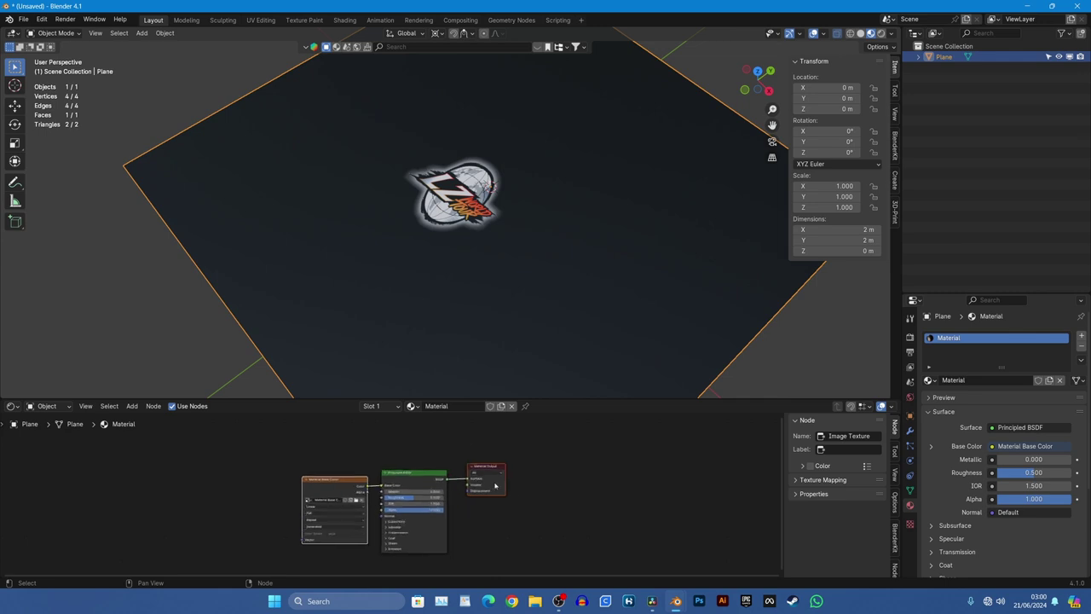
left_click_drag(327, 471, 214, 456)
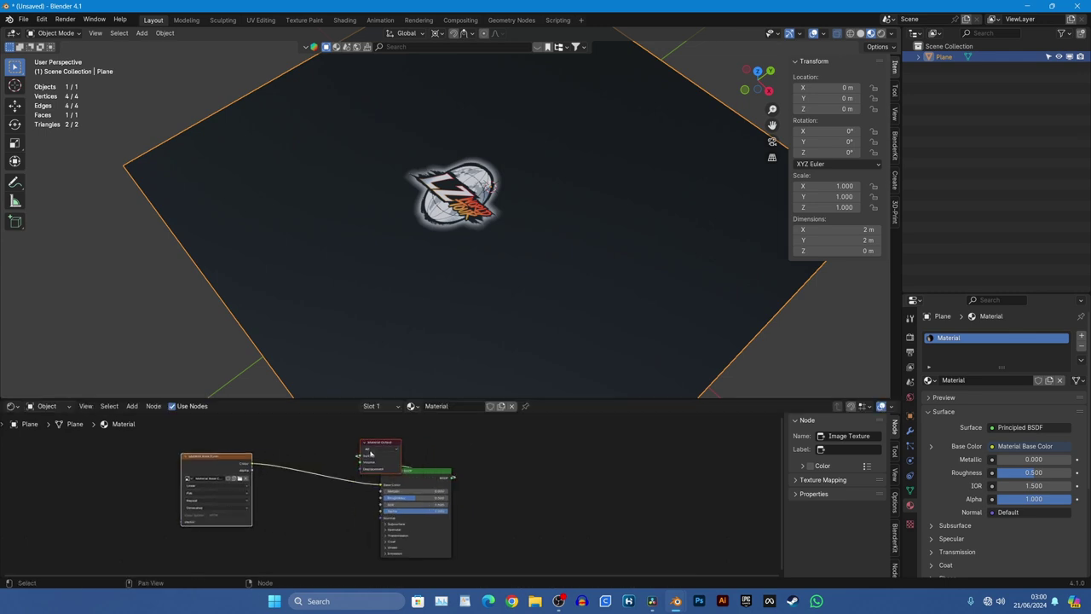
left_click_drag(375, 443, 567, 465)
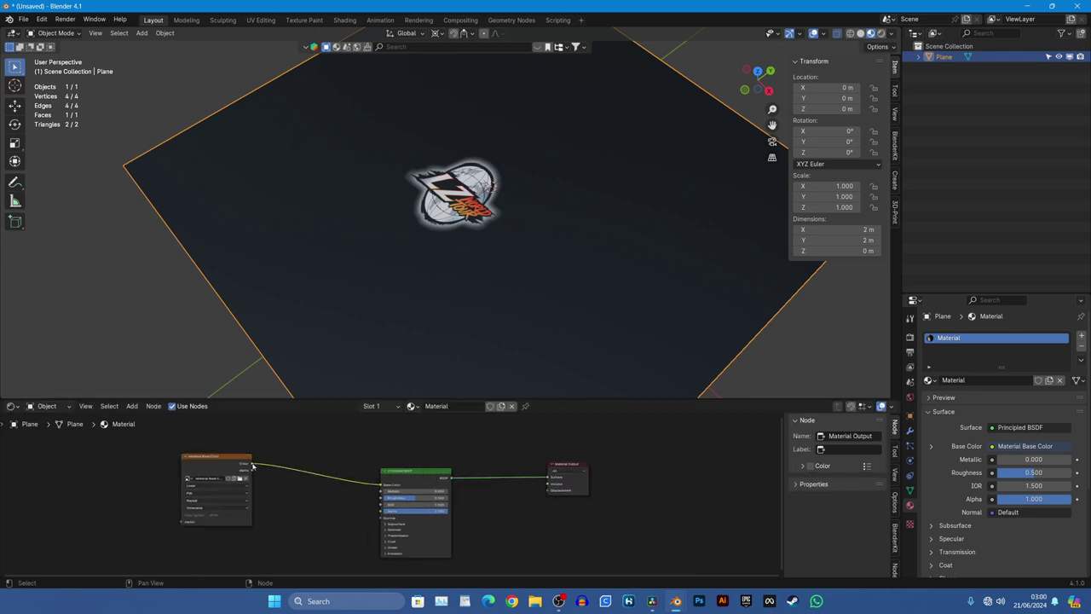
Add a Mix Color node fed by the Image Texture's Color output and place it before the Principled BSDF
left_click_drag(251, 463, 315, 471)
left_click(341, 473)
left_click(335, 436)
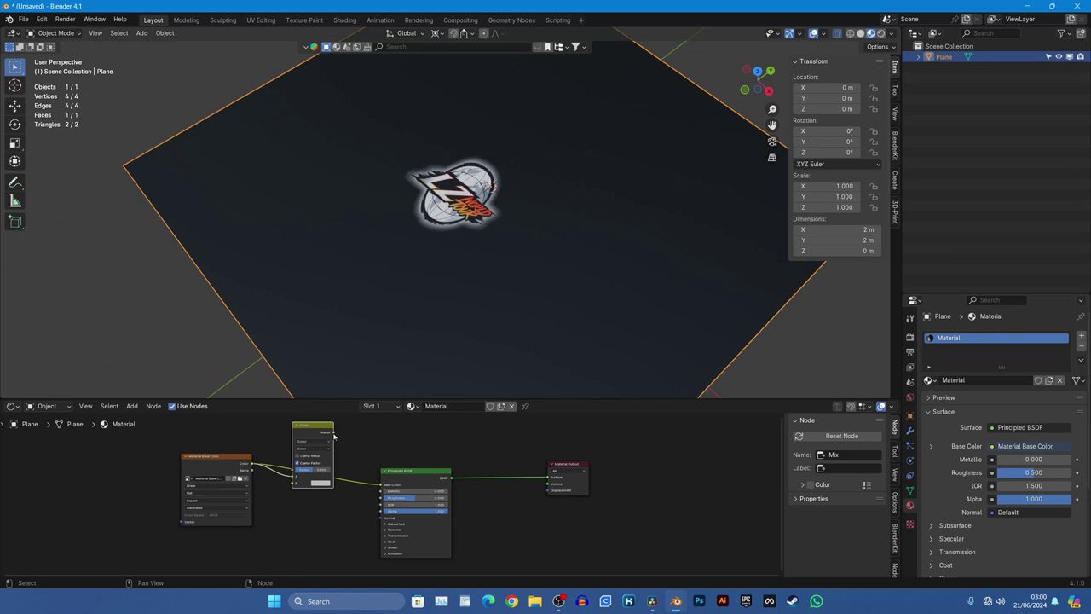
Connect the Mix Color node's Result to the Principled BSDF's Base Color, place it between the nodes, and move the texture's Color link to B
left_click_drag(333, 432, 375, 487)
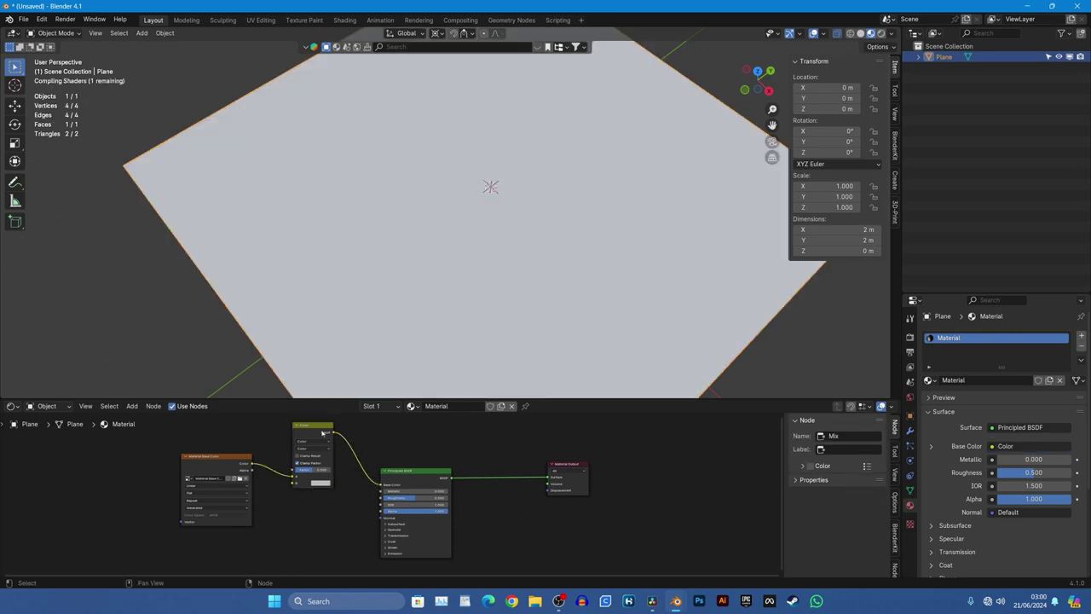
left_click_drag(323, 433, 338, 474)
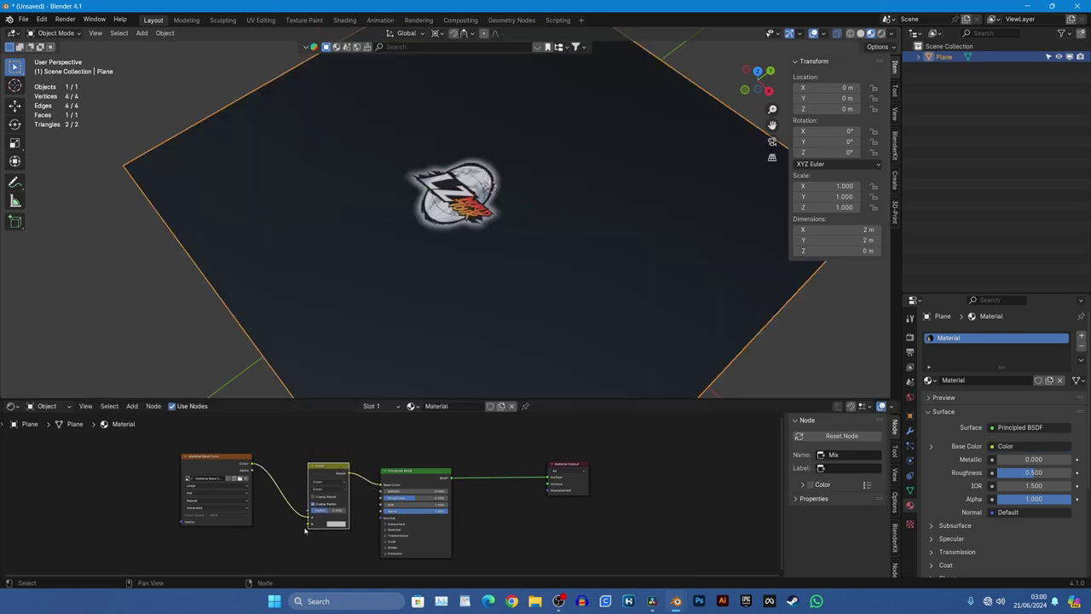
mouse_move(308, 519)
left_mouse_down()
mouse_move(295, 523)
mouse_move(309, 523)
left_mouse_up()
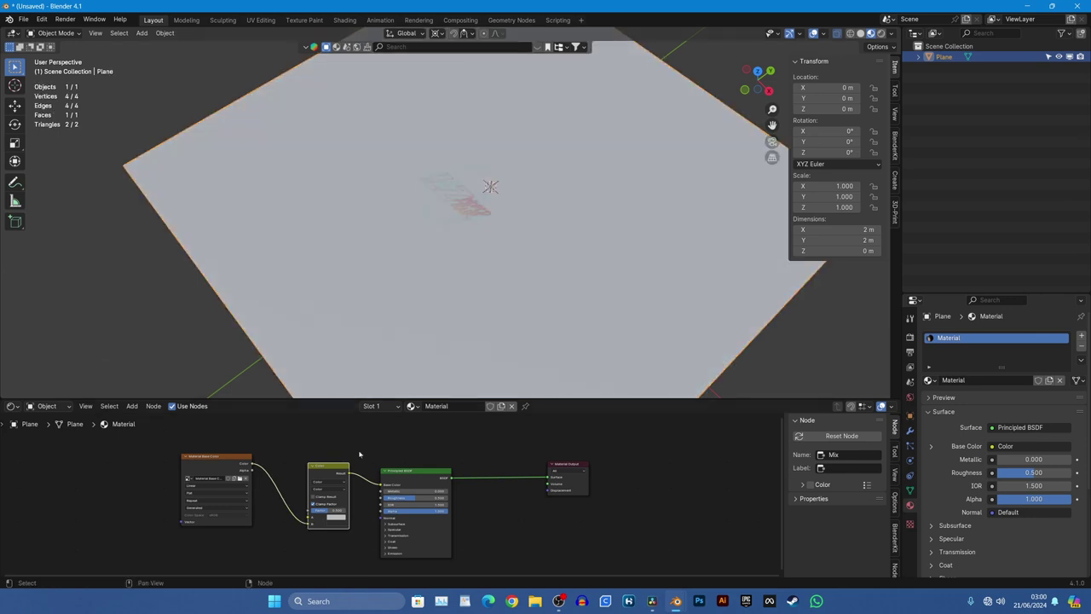
Set the color node's blending mode to Mix and check the logo on the plane
left_click(333, 490)
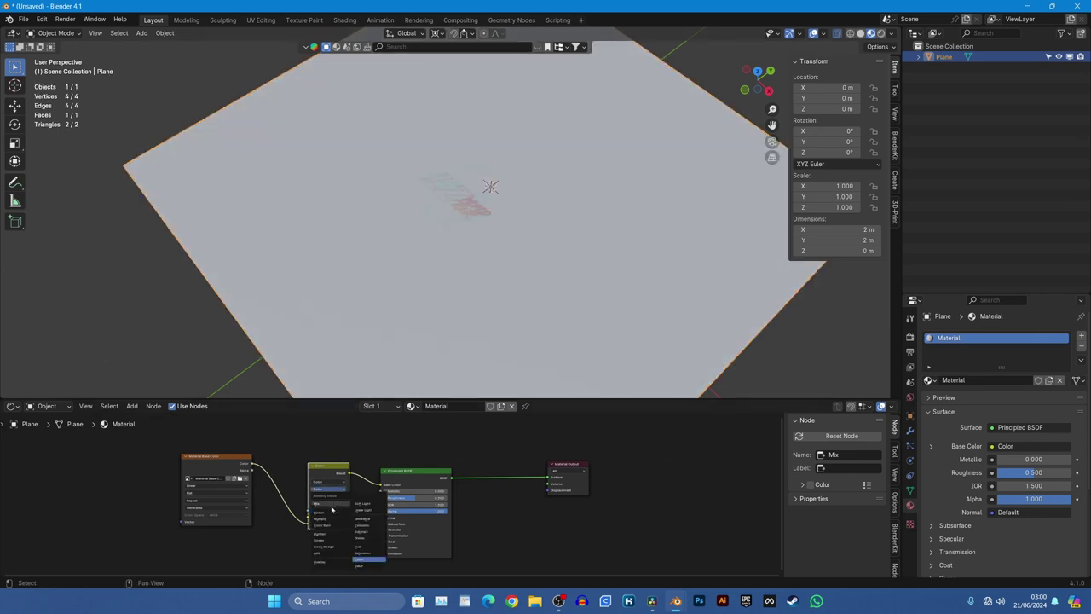
left_click(332, 505)
middle_click_drag(359, 359, 329, 302)
scroll(322, 549, "up", 1)
middle_click_drag(365, 342, 442, 264)
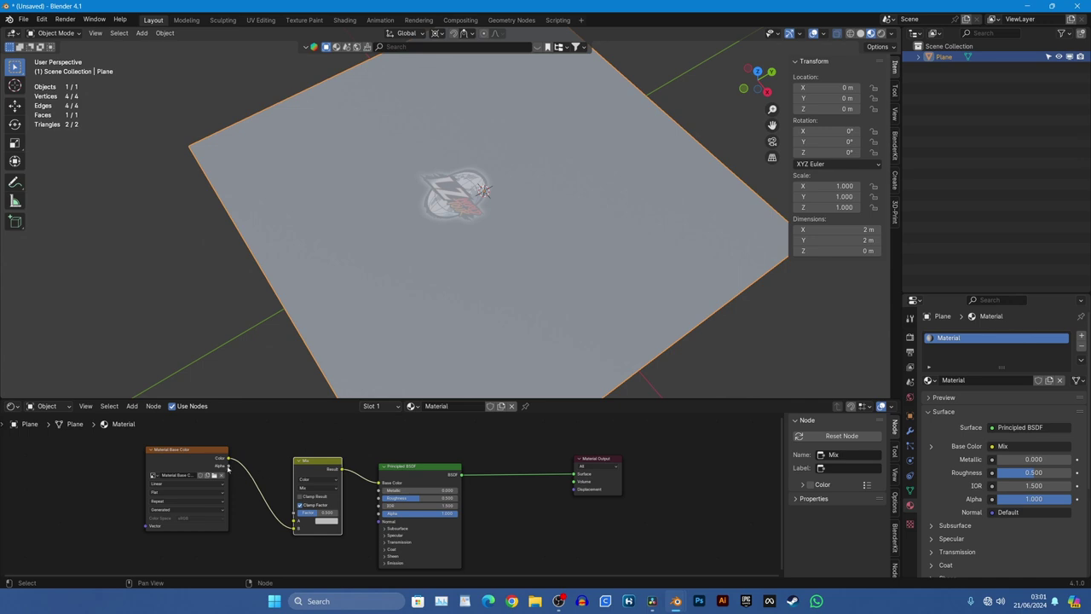
Connect the Image Texture's Alpha output to the Mix node's Factor input and inspect the logo on the plane
left_click_drag(228, 467, 295, 513)
mouse_move(418, 265)
middle_mouse_down()
mouse_move(393, 212)
mouse_move(456, 241)
mouse_move(431, 228)
mouse_move(418, 247)
middle_mouse_up()
scroll(447, 236, "up", 5)
scroll(447, 235, "down", 6)
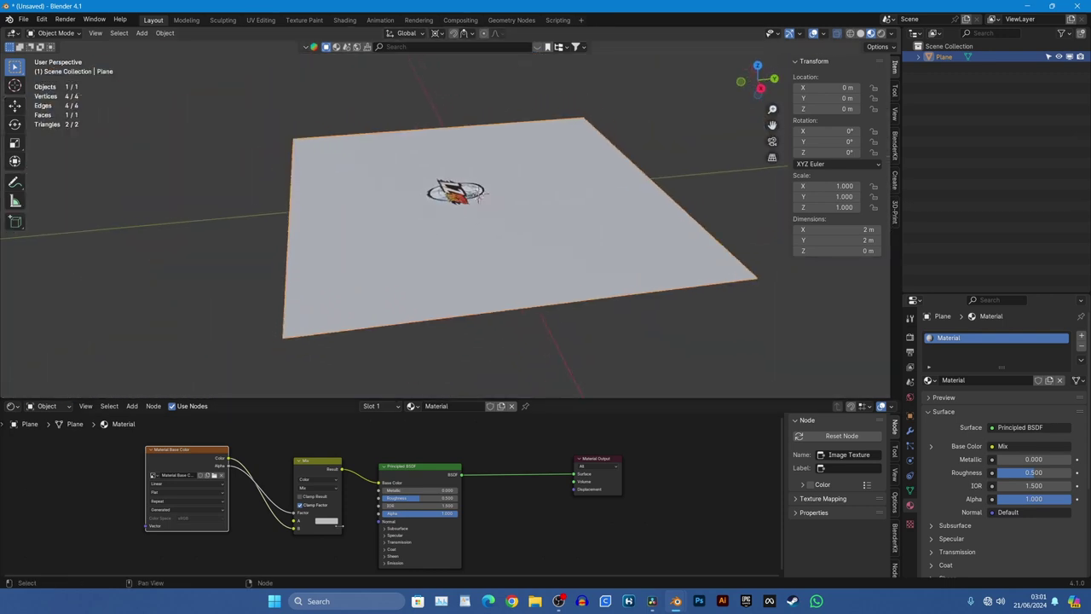
Set the Mix node's A color to red and inspect the logo over the red base
left_click(328, 522)
left_click_drag(366, 462, 350, 471)
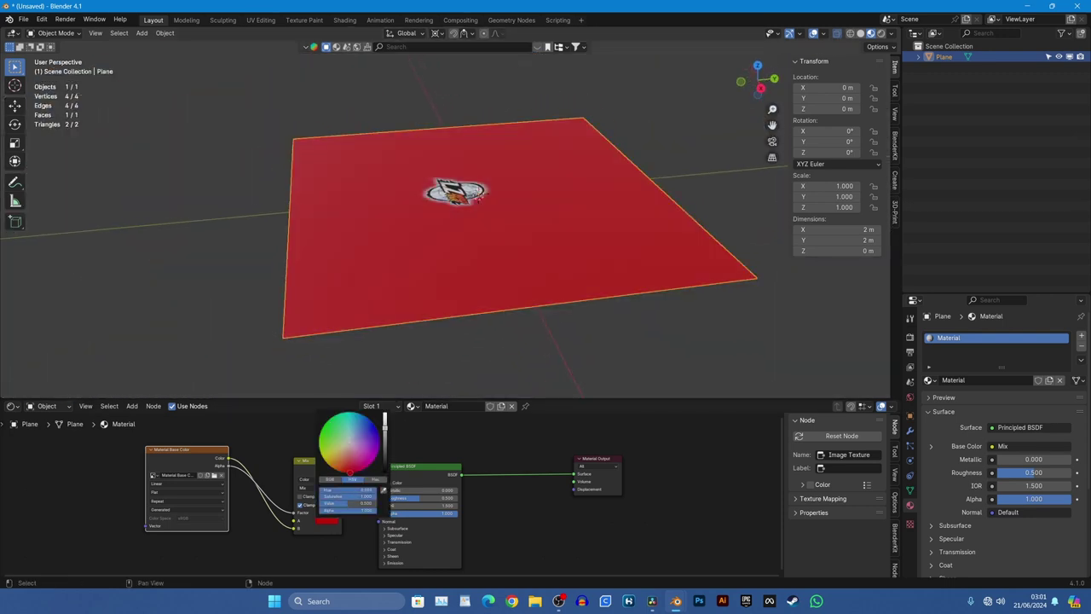
middle_click_drag(468, 149, 526, 170)
scroll(500, 213, "up", 8)
scroll(499, 206, "down", 5)
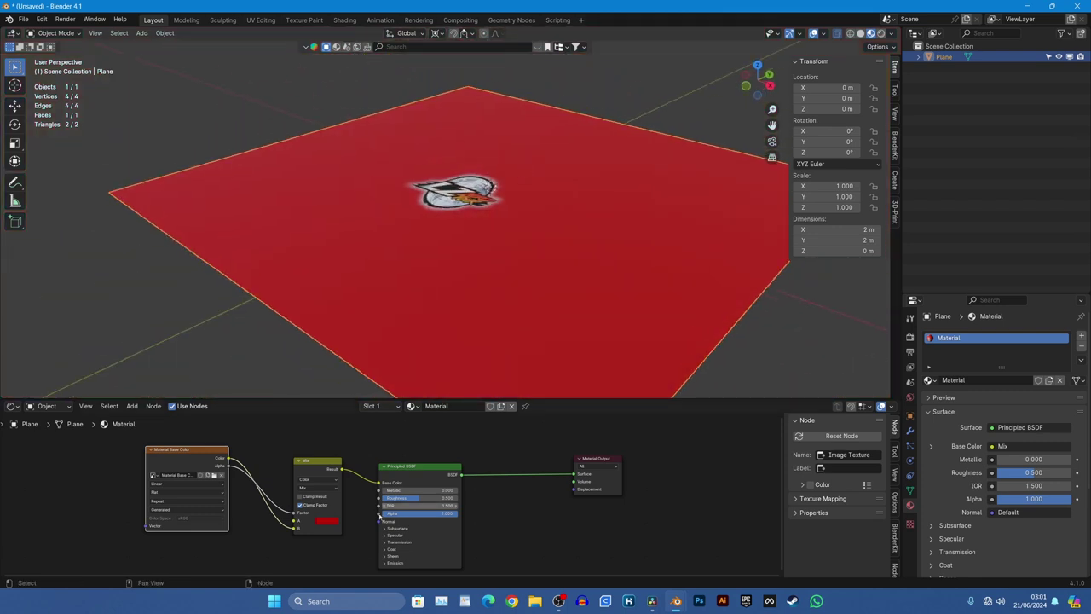
Set the Mix node's A color to blue and view the plane from above
left_click(328, 521)
left_click_drag(358, 435, 373, 422)
middle_click_drag(469, 256, 458, 296)
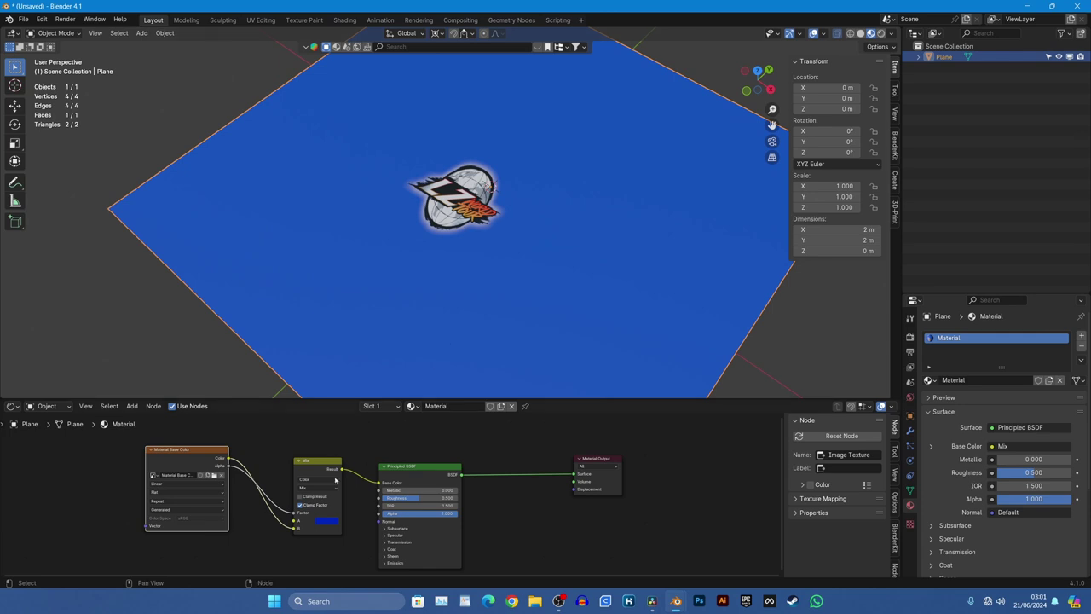
Spread the Image Texture and Mix nodes further apart ahead of the Principled BSDF
mouse_move(317, 463)
left_mouse_down()
mouse_move(311, 439)
mouse_move(312, 449)
left_mouse_up()
left_click_drag(201, 454, 185, 447)
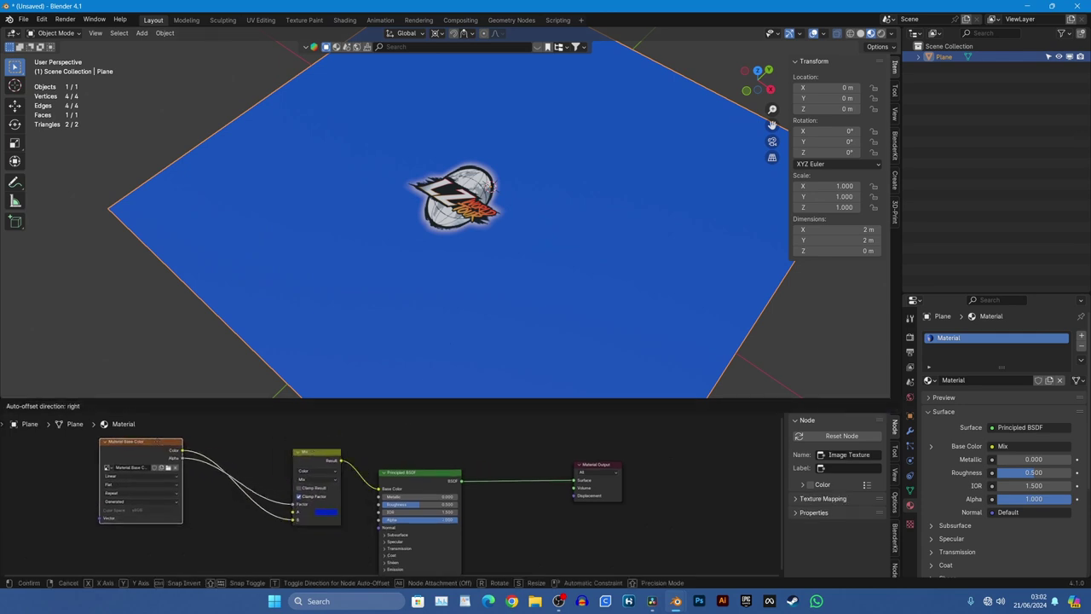
left_click_drag(158, 442, 157, 441)
scroll(293, 519, "down", 4)
middle_click_drag(290, 528, 343, 501)
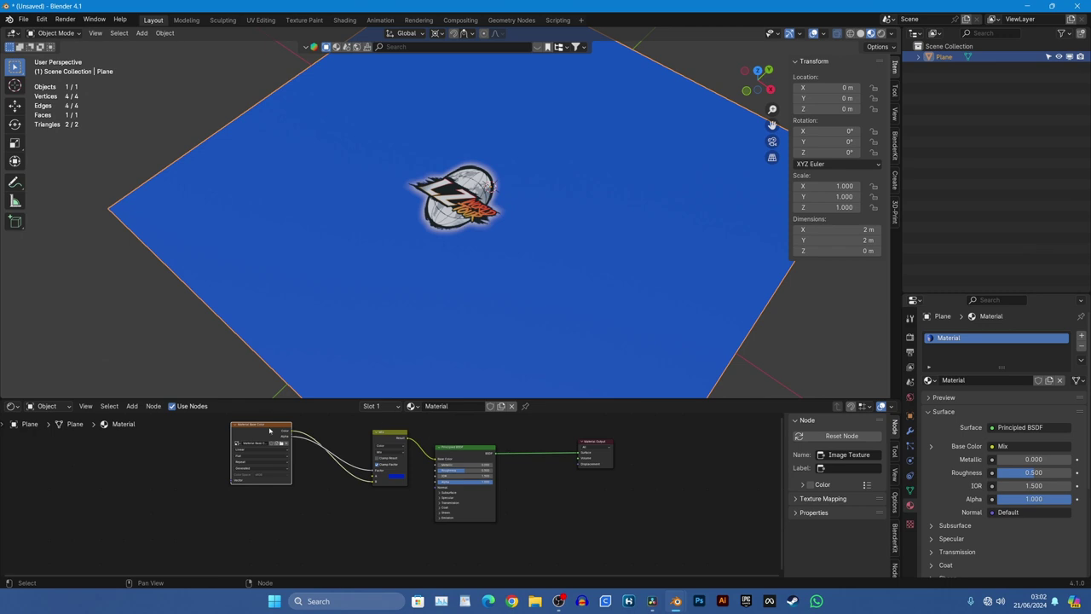
Duplicate the Image Texture node, place the copy below the original and connect its Color output to the Mix node's A input
key("shift+d")
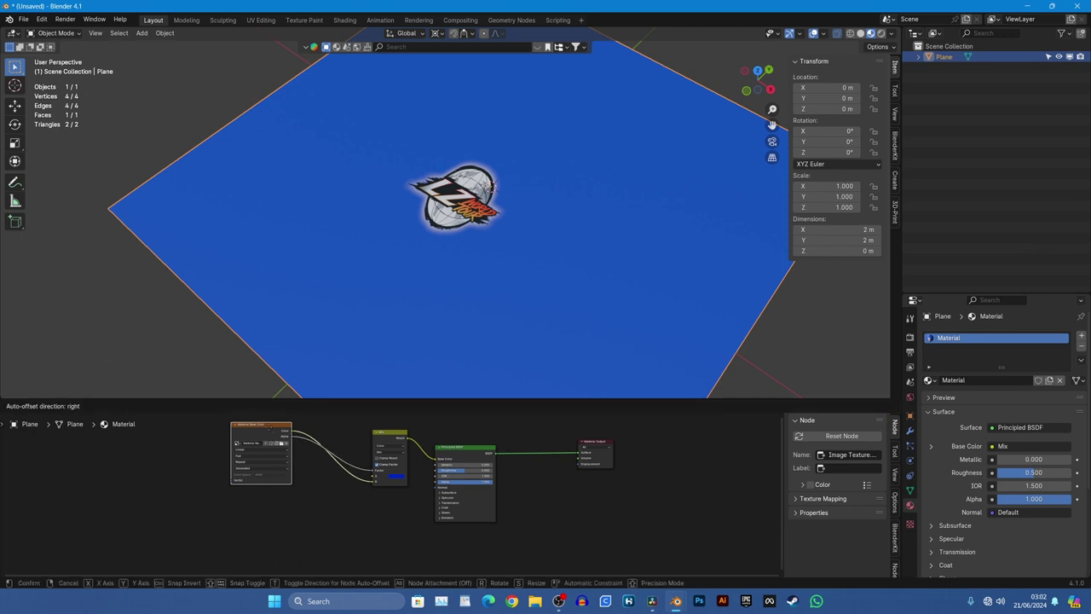
key("Return")
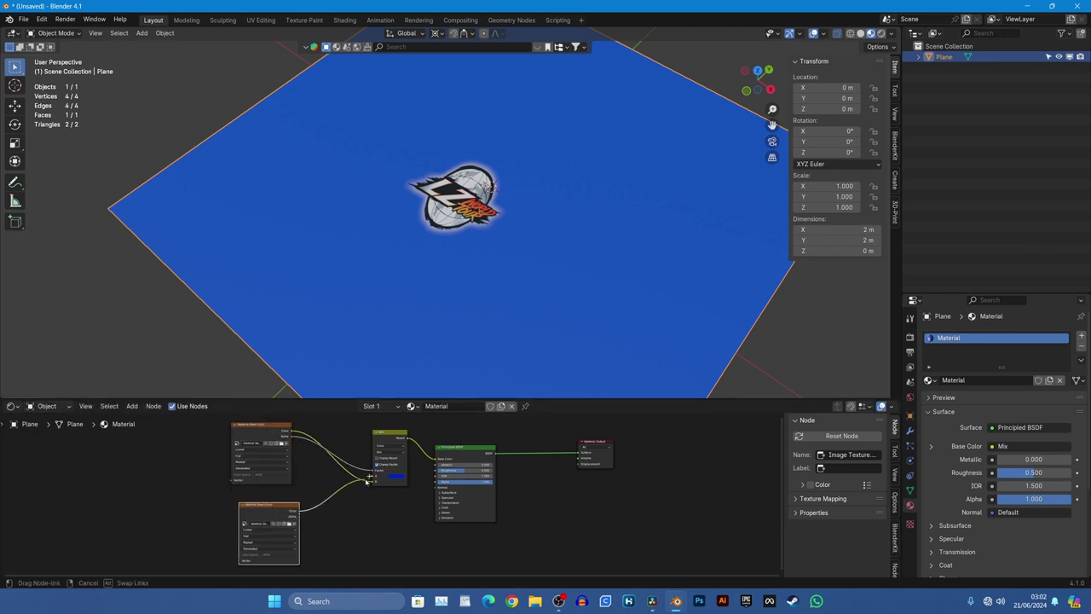
left_click_drag(368, 480, 371, 484)
middle_click_drag(451, 359, 355, 301)
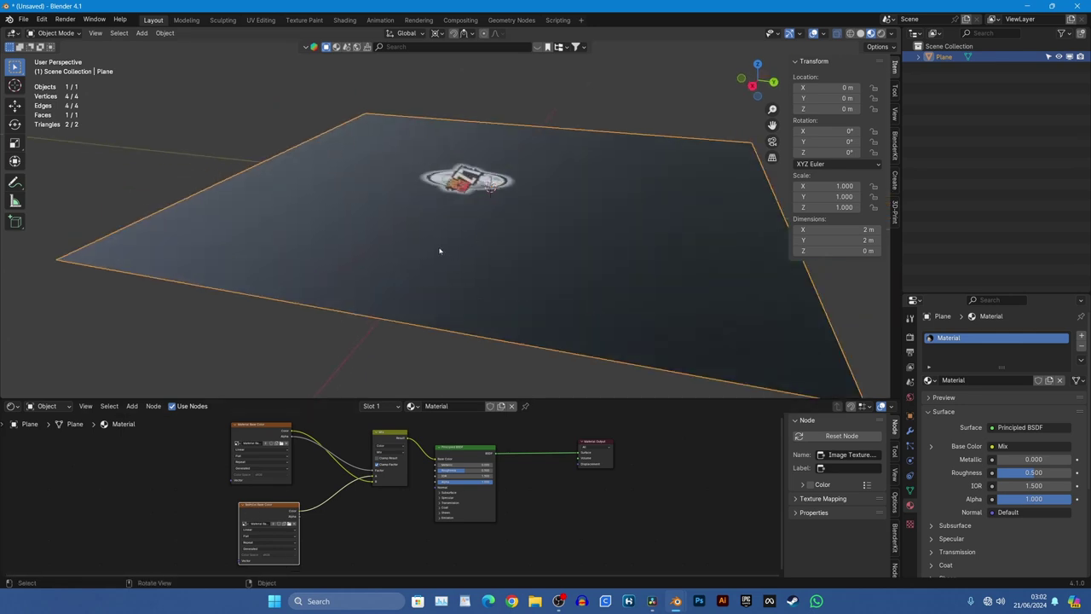
Set the Mix node's A color to green and inspect the logo on the glossy plane
middle_click_drag(490, 359, 536, 383)
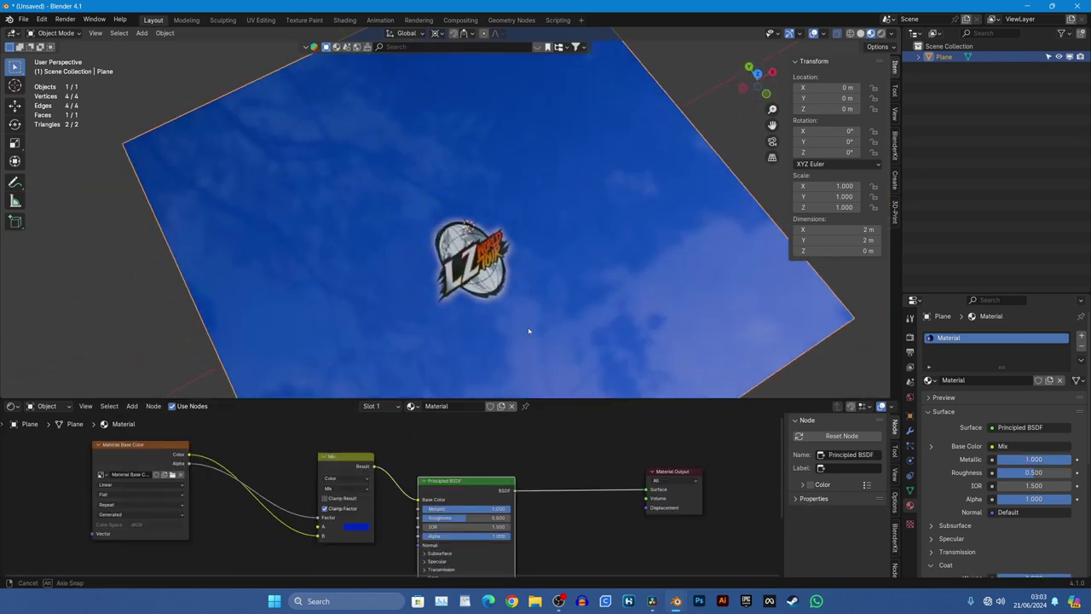
scroll(520, 329, "up", 1)
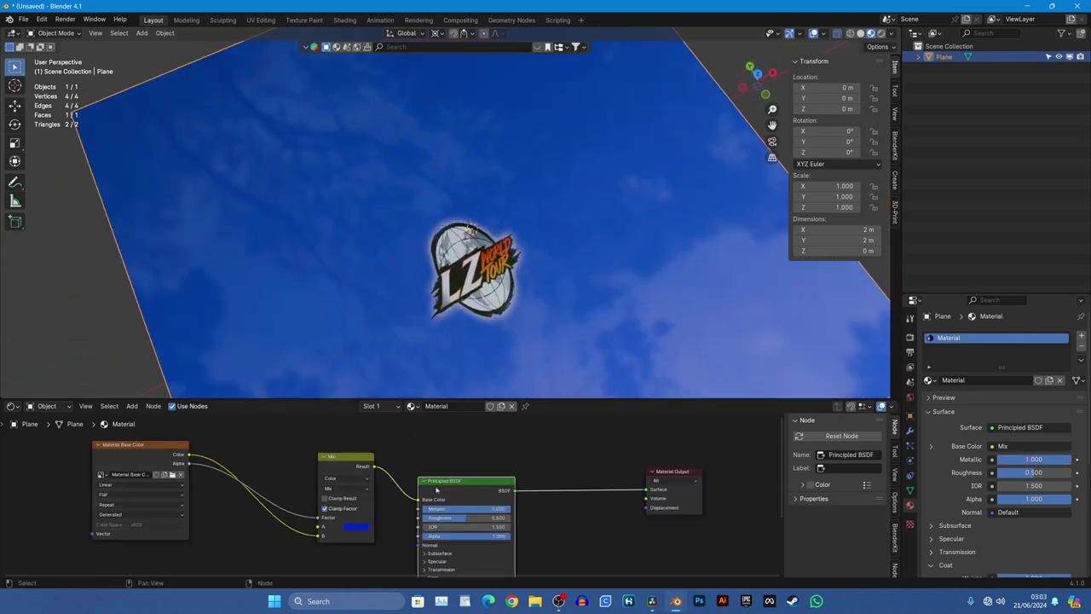
left_click(358, 528)
left_click_drag(403, 418, 369, 407)
scroll(519, 272, "down", 2)
middle_click_drag(519, 272, 424, 218)
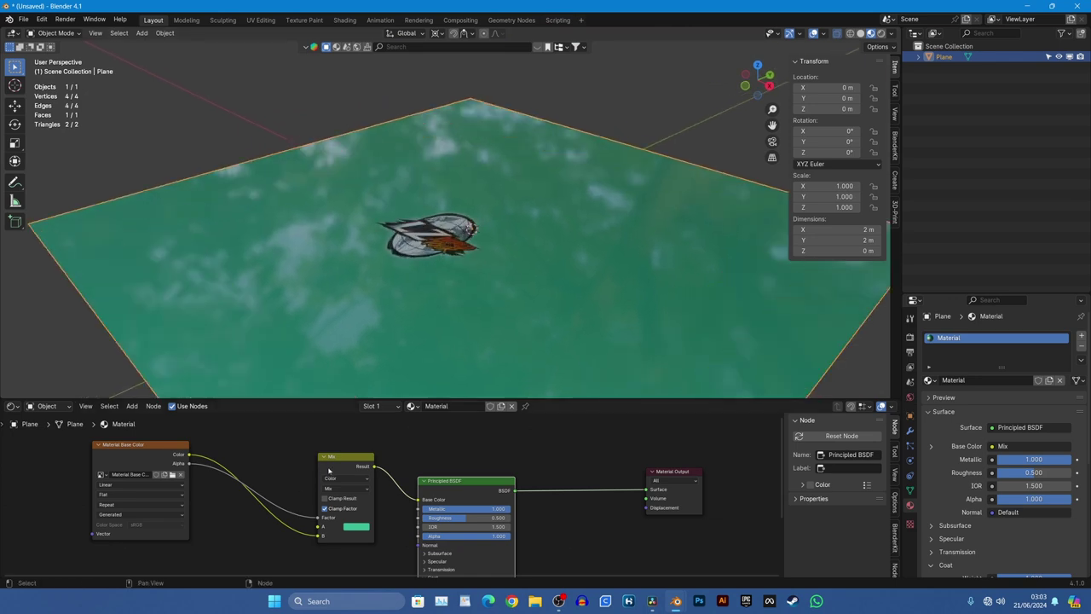
Rearrange the nodes so Mix sits beside the Principled BSDF and the Image Texture sits lower, ahead of Mix
left_click_drag(329, 471, 291, 463)
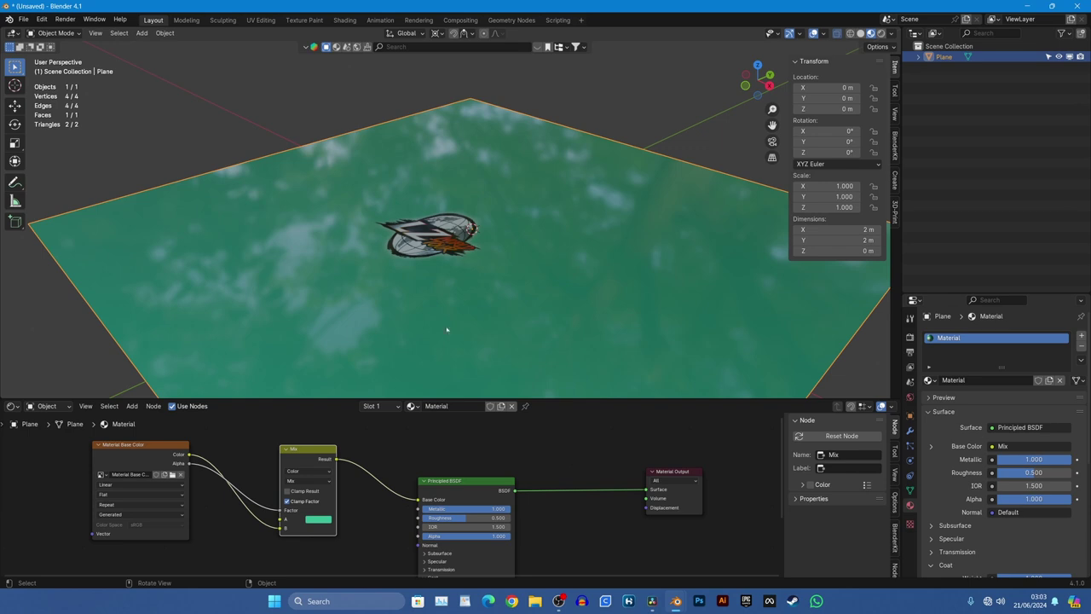
mouse_move(322, 454)
left_mouse_down()
mouse_move(308, 461)
mouse_move(316, 440)
left_mouse_up()
left_click_drag(171, 449, 196, 480)
scroll(267, 489, "down", 4)
middle_click_drag(381, 523, 385, 482)
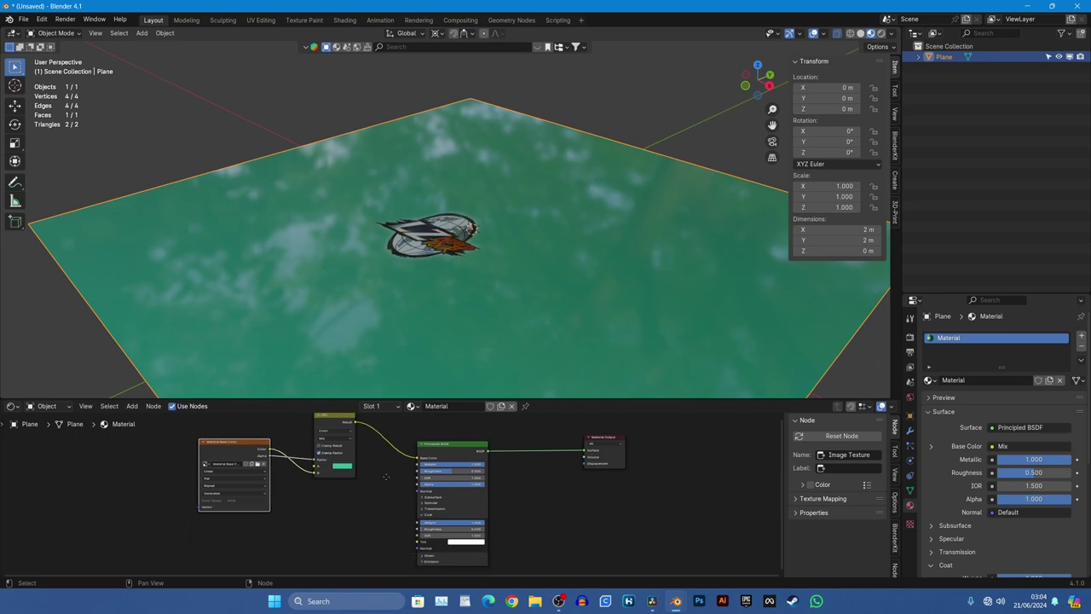
left_click_drag(341, 420, 381, 455)
left_click_drag(273, 453, 320, 491)
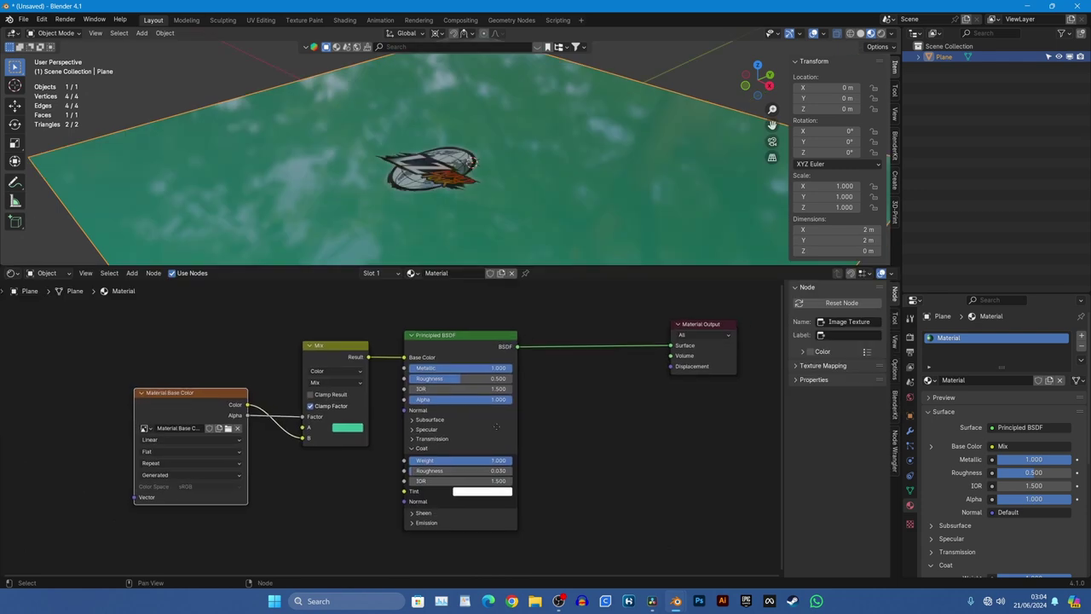
Enlarge the 3D viewport over the node editor and examine the plane's reflections from a low angle
middle_click_drag(599, 445, 589, 440)
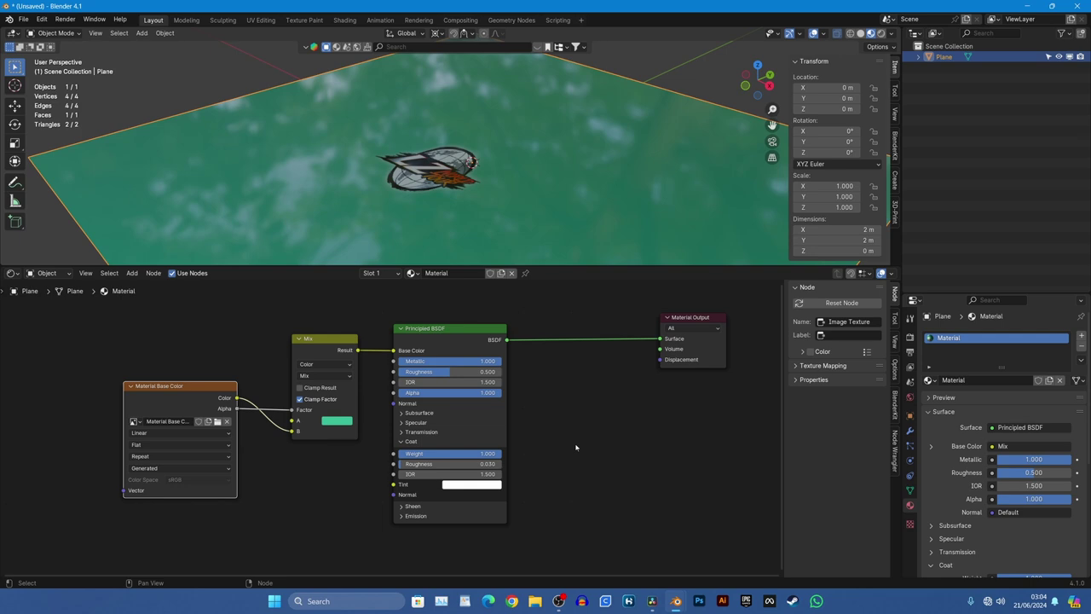
left_click_drag(574, 266, 572, 483)
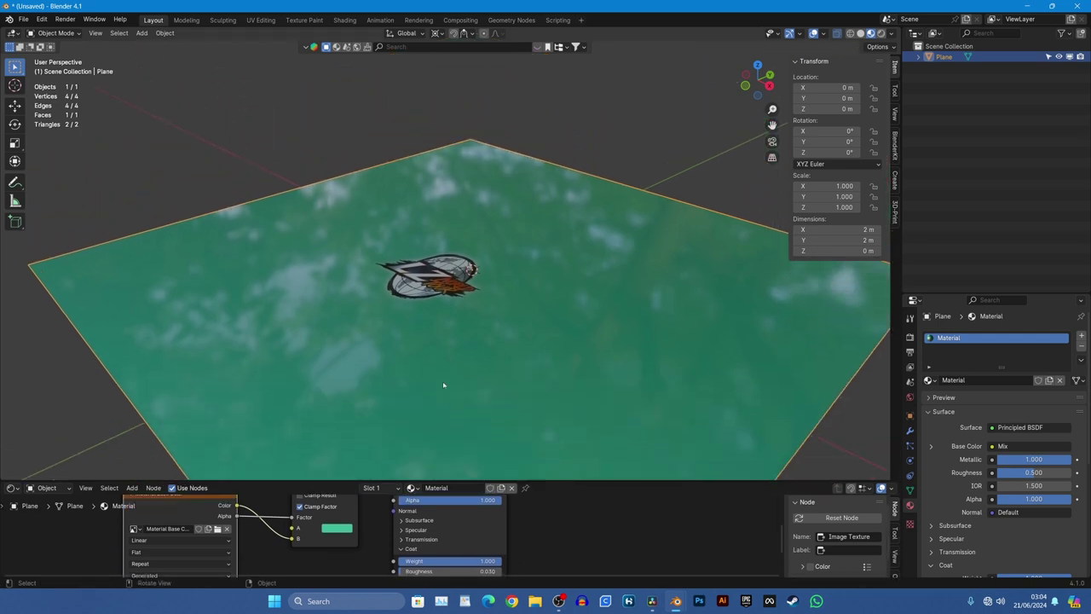
middle_click_drag(443, 385, 651, 368)
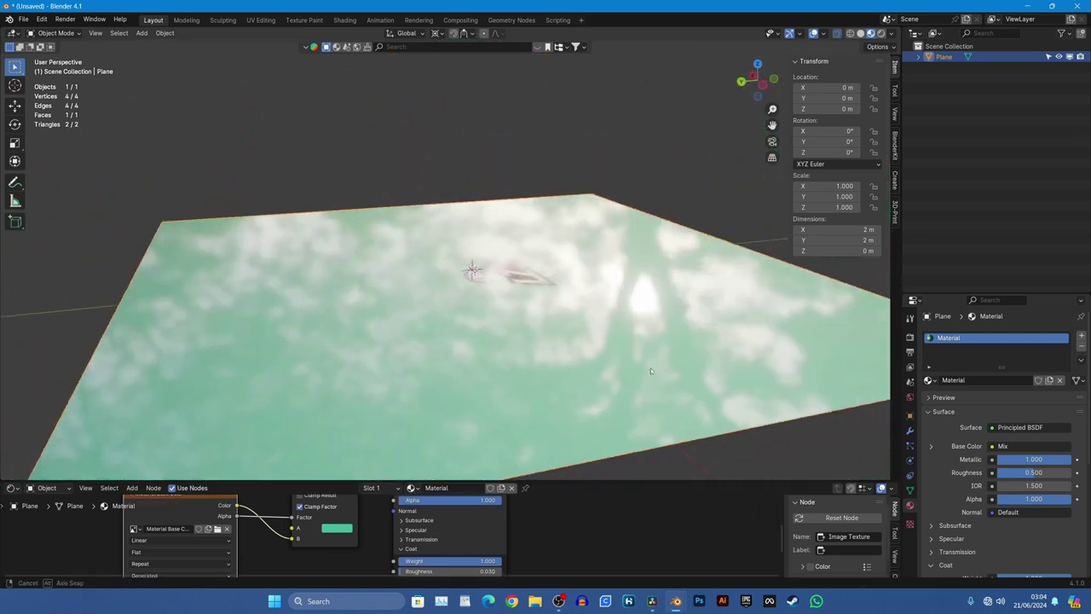